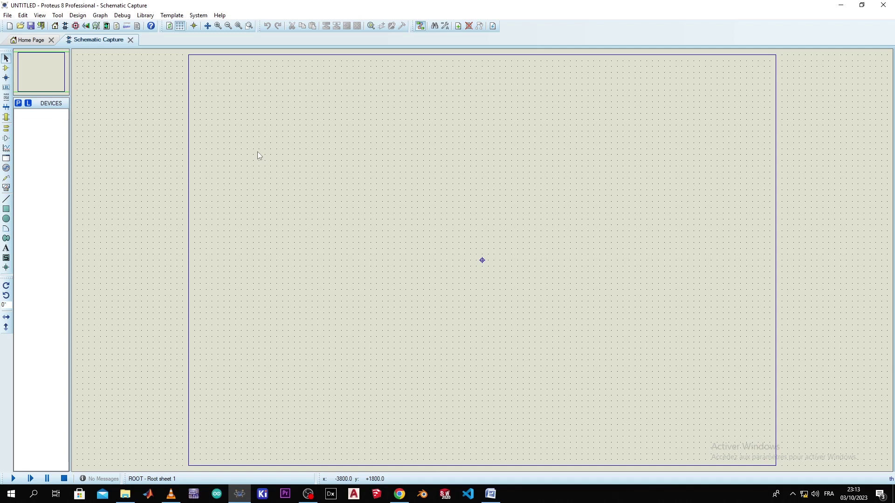
Step: Search the device library for CELL and add the single-cell battery CELL to the device list
left_click(18, 103)
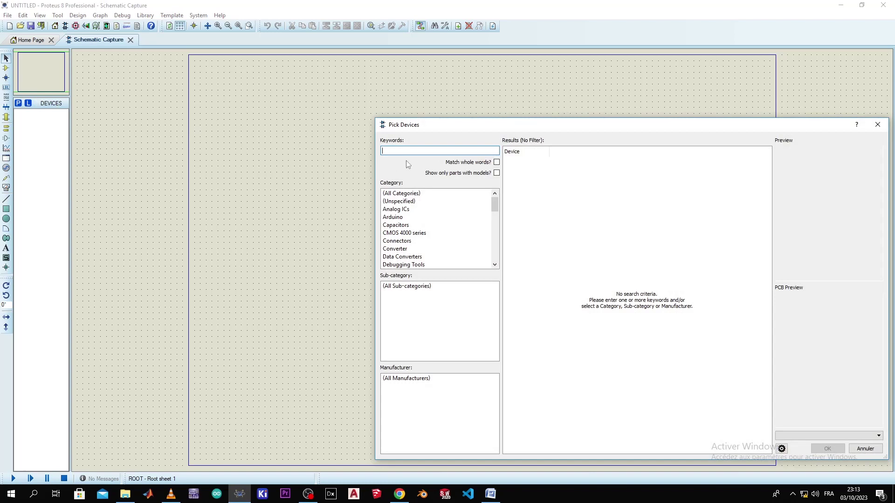
left_click_drag(480, 130, 301, 112)
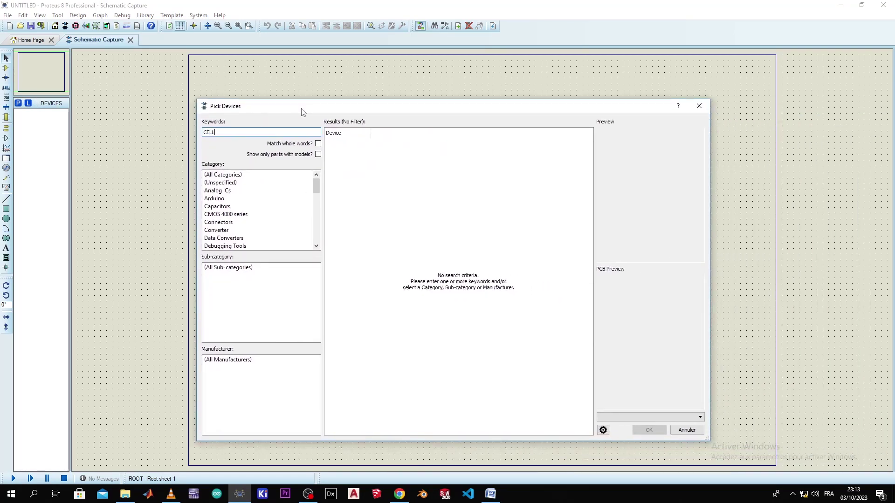
scroll(382, 181, "down", 2)
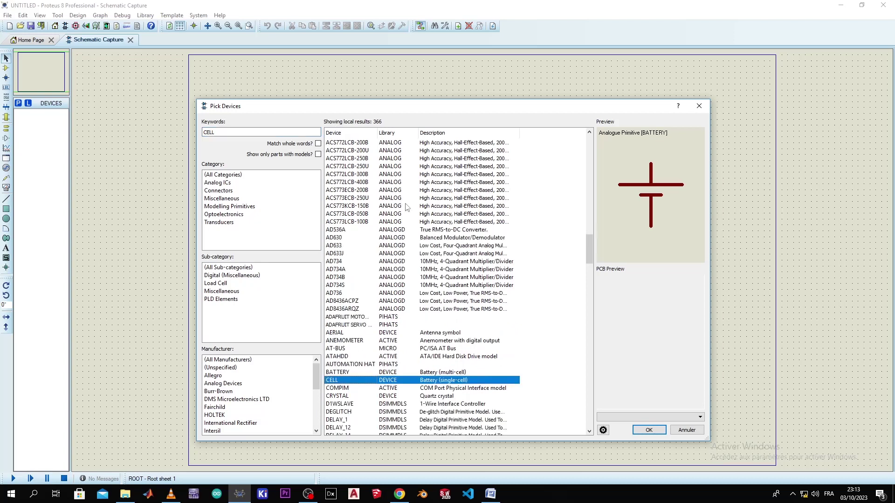
scroll(383, 381, "down", 1)
double_click(383, 380)
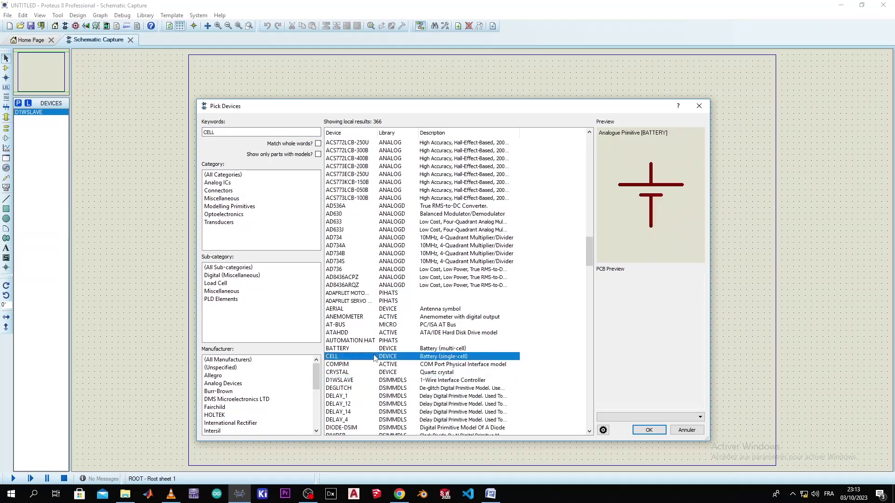
double_click(377, 357)
Step: Search the device library for RES and add the generic resistor RES to the device list
double_click(241, 133)
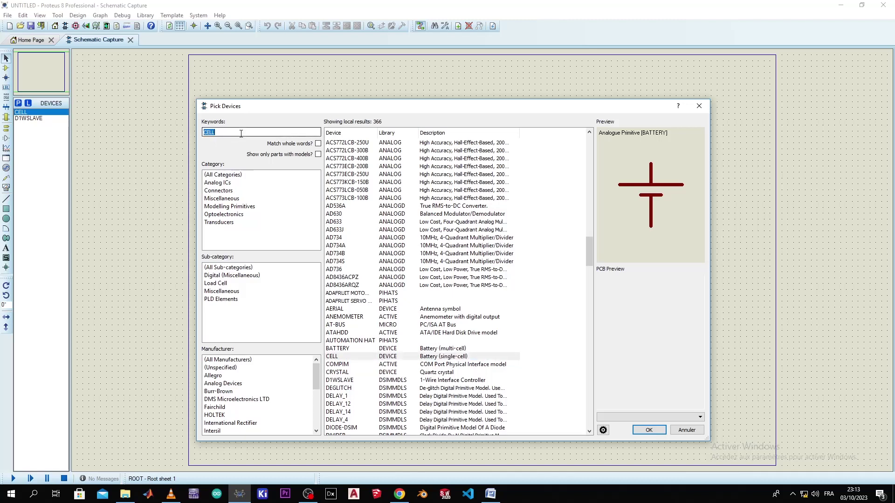
type("RES")
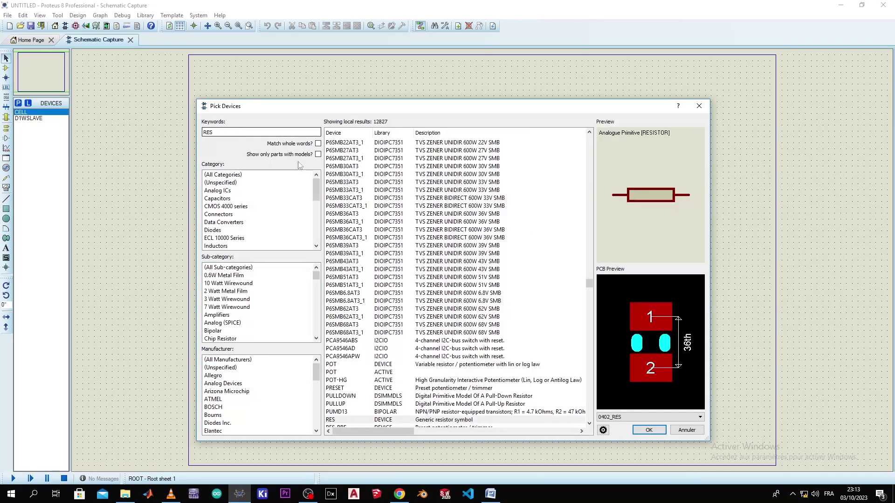
scroll(401, 343, "down", 3)
left_click(395, 349)
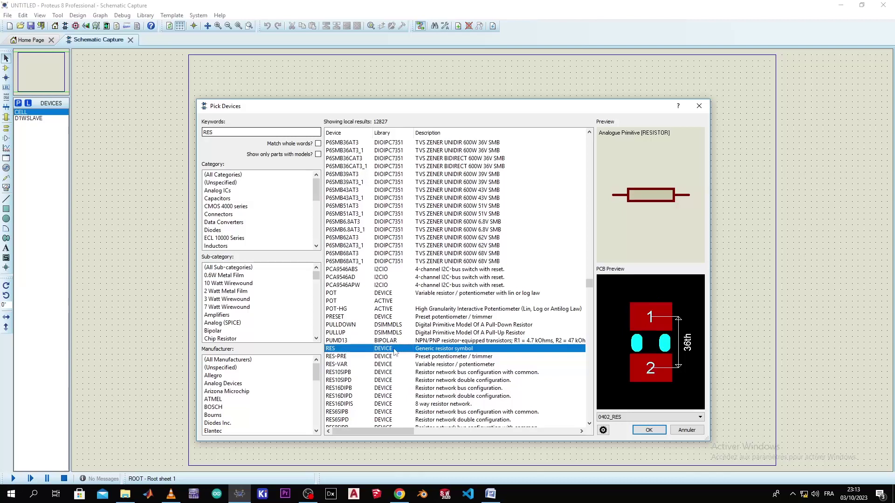
double_click(396, 349)
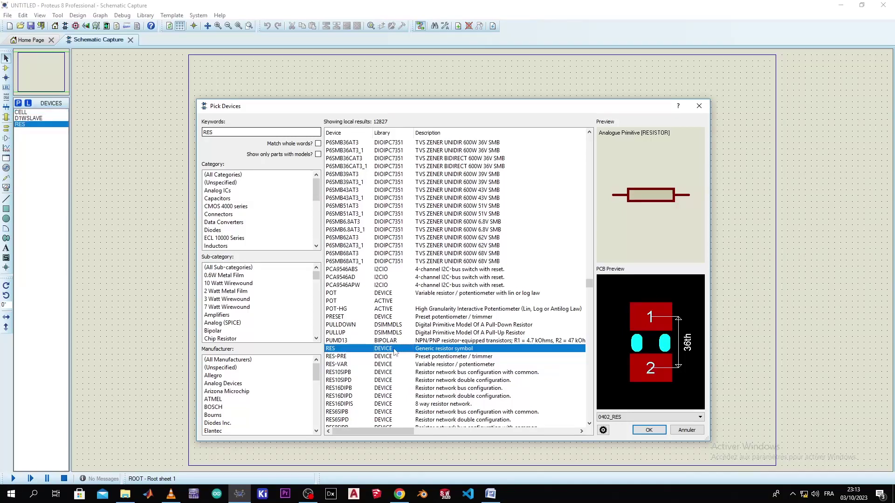
Step: Search the device library for 2N3055 and add this NPN power transistor to the device list
left_click(230, 133)
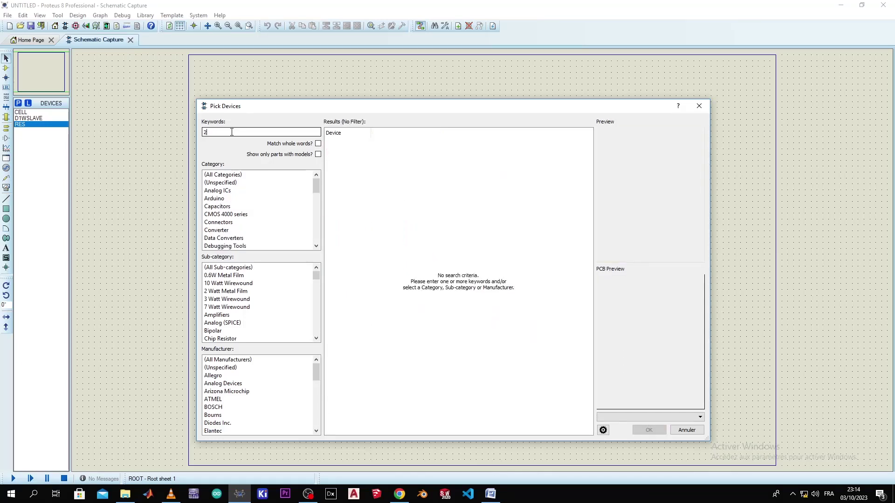
type("N3055")
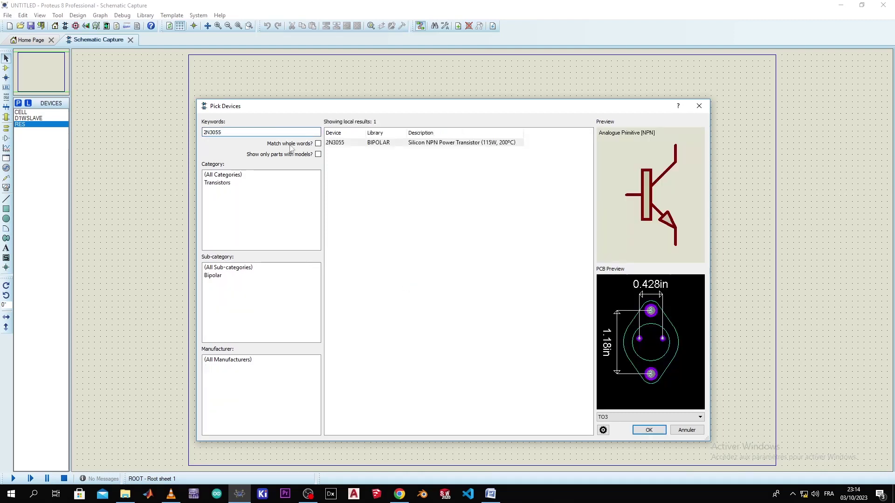
double_click(341, 143)
Step: Search the device library for 1N4007 and add the diode from the DIODESINC library to the device list
double_click(273, 132)
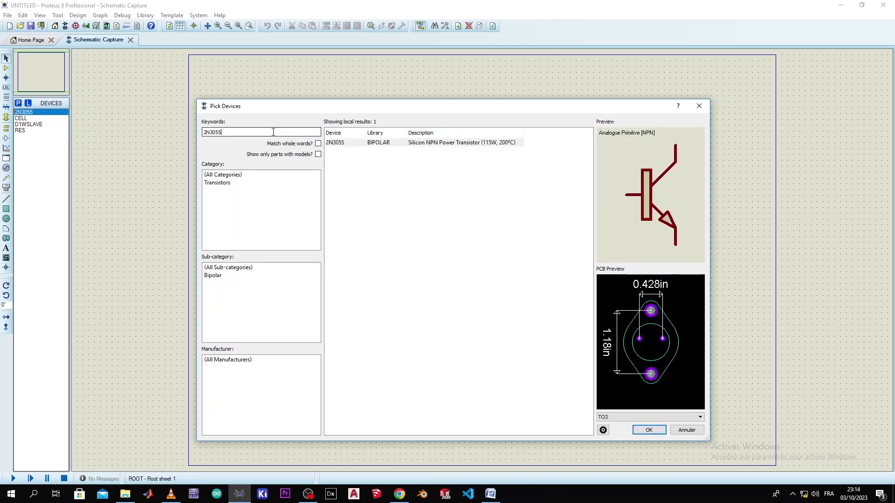
type("1N")
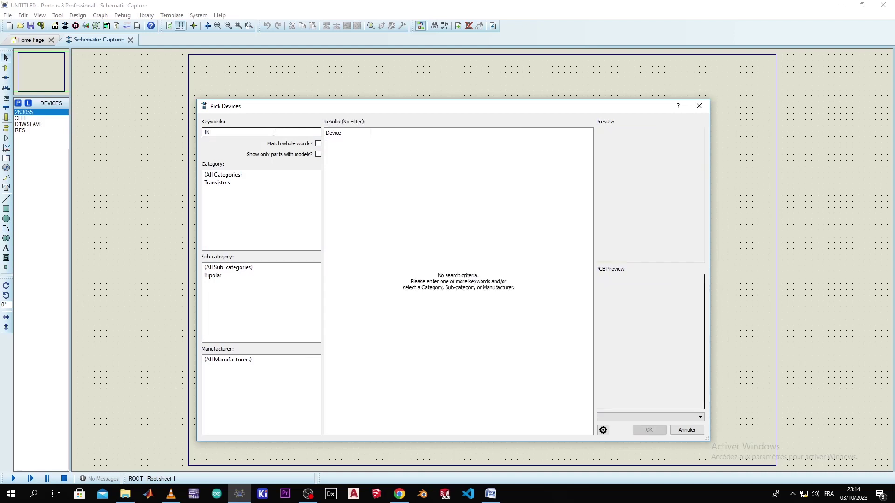
type("4007")
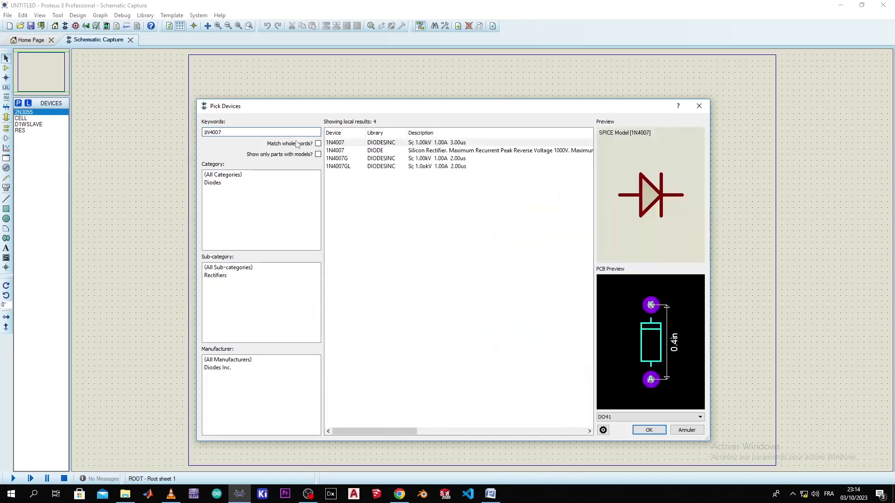
double_click(385, 143)
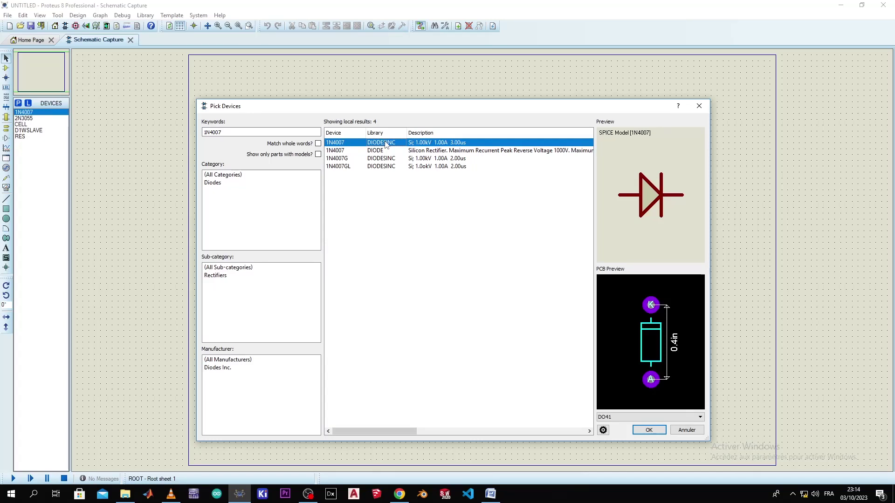
Step: Add the centre-tapped transformer TRAN-2P3S from the Transformers sub-category of Inductors to the device list and finish picking
double_click(270, 132)
key("BackSpace")
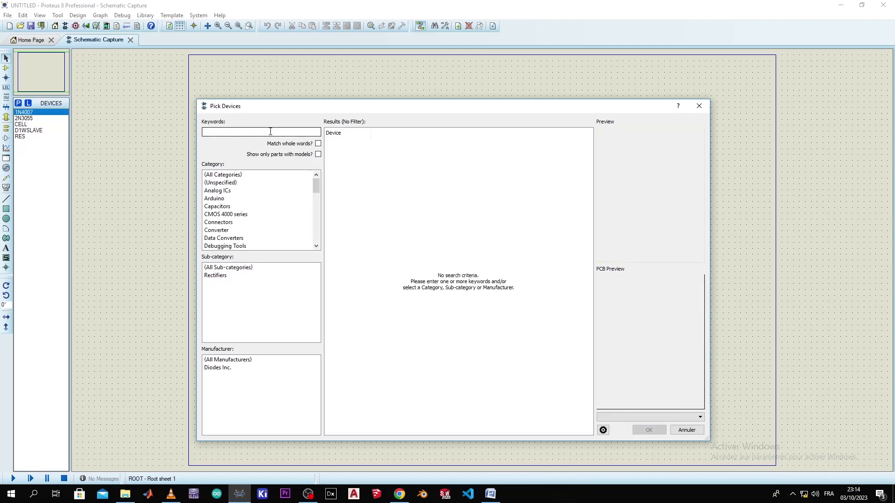
scroll(261, 186, "down", 3)
left_click(224, 206)
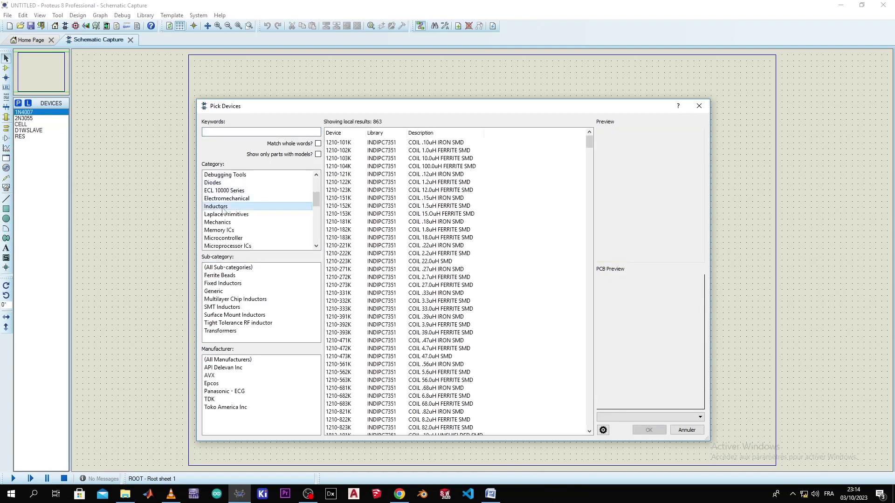
left_click(219, 331)
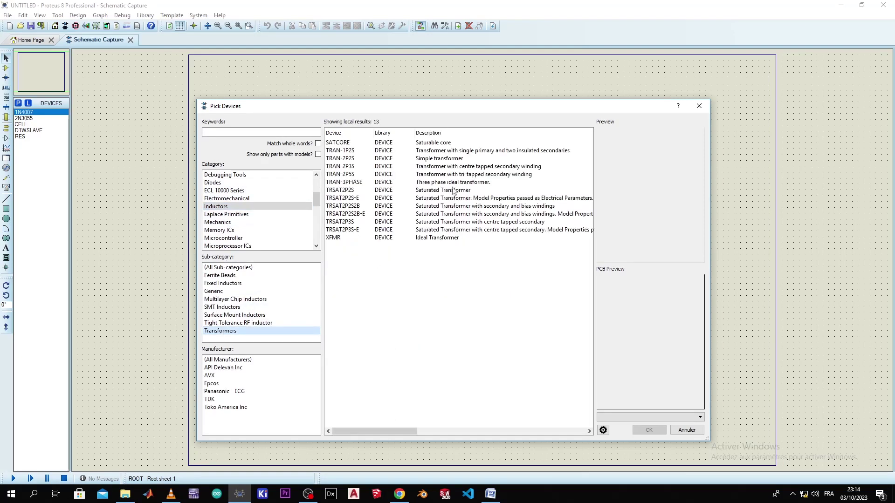
left_click(458, 175)
left_click(459, 168)
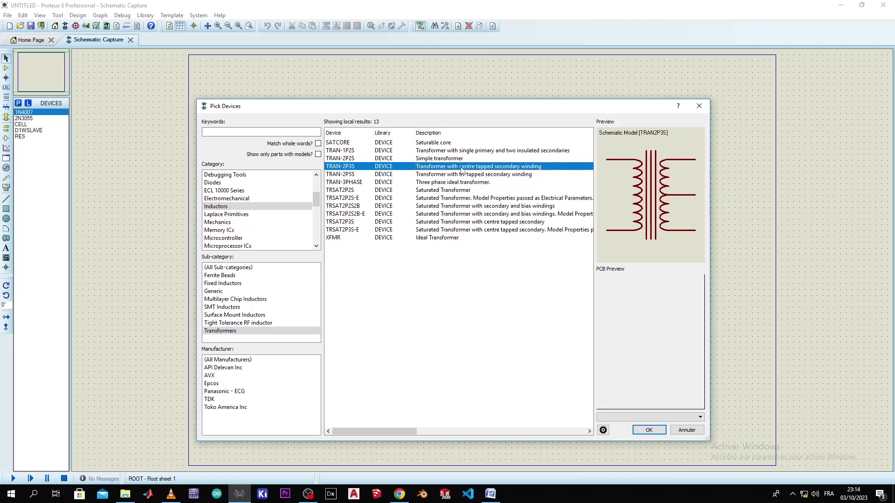
double_click(461, 169)
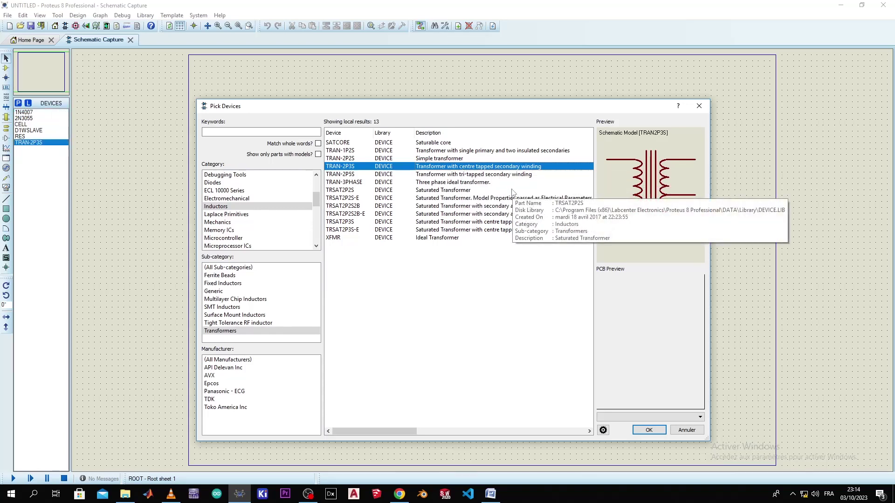
left_click(651, 430)
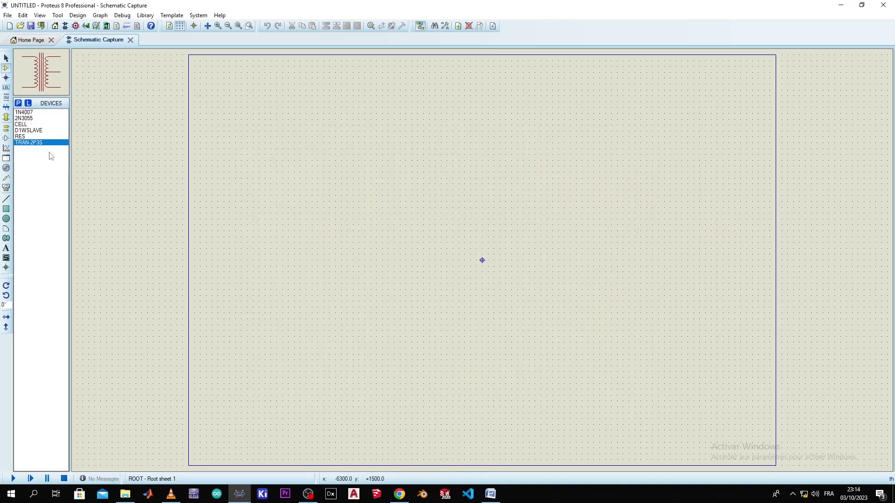
Step: Place the TRAN-2P3S transformer near the centre of the sheet and mirror it horizontally so the centre-tapped winding faces left
left_click(477, 240)
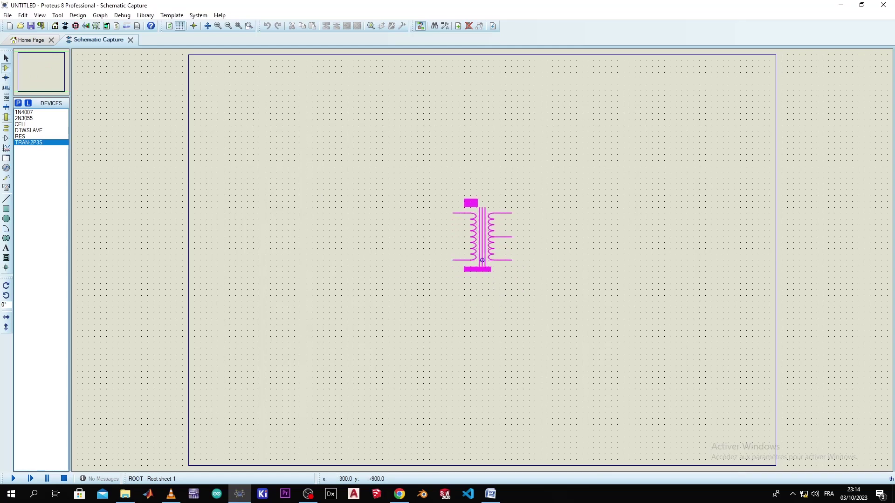
left_click(482, 260)
scroll(475, 266, "up", 2)
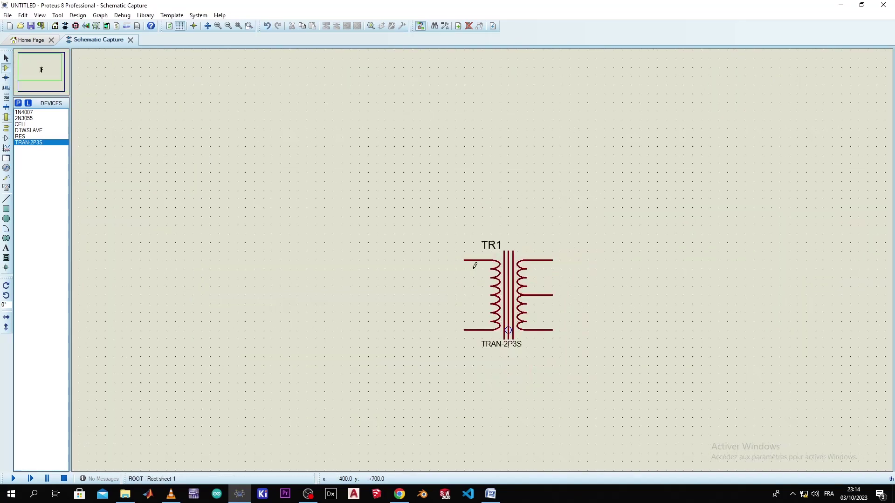
right_click(507, 277)
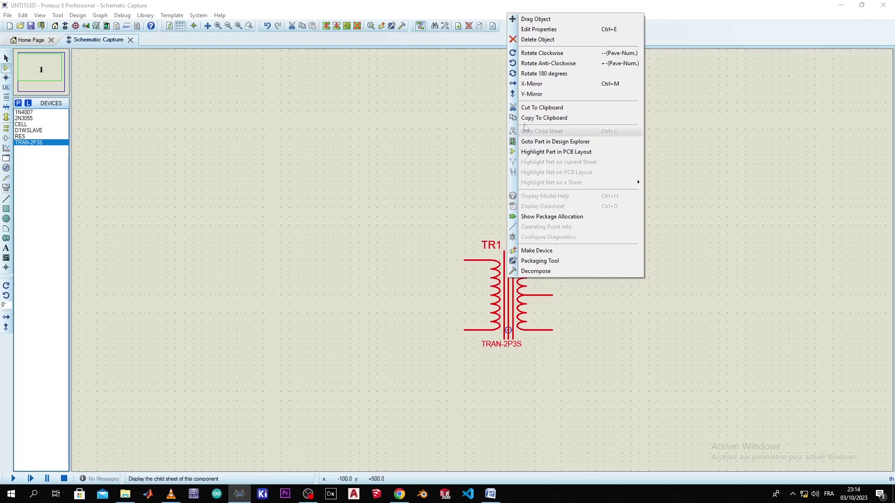
left_click(532, 84)
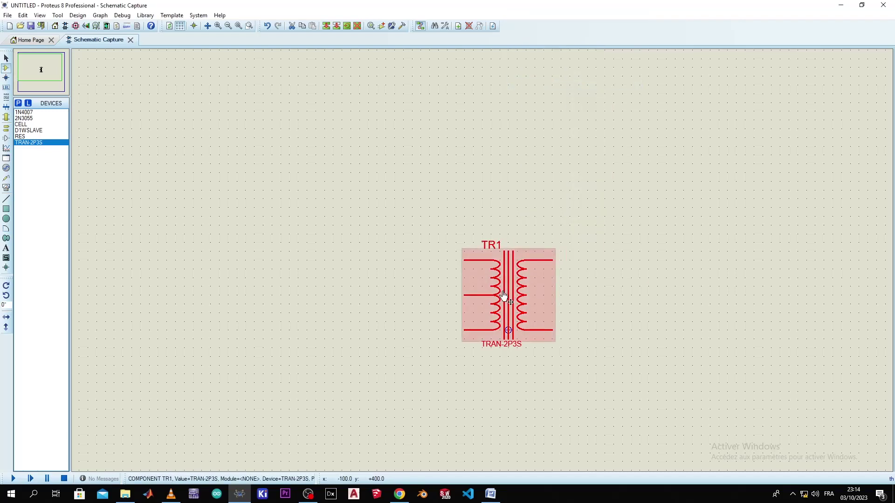
scroll(504, 295, "down", 3)
scroll(470, 260, "up", 3)
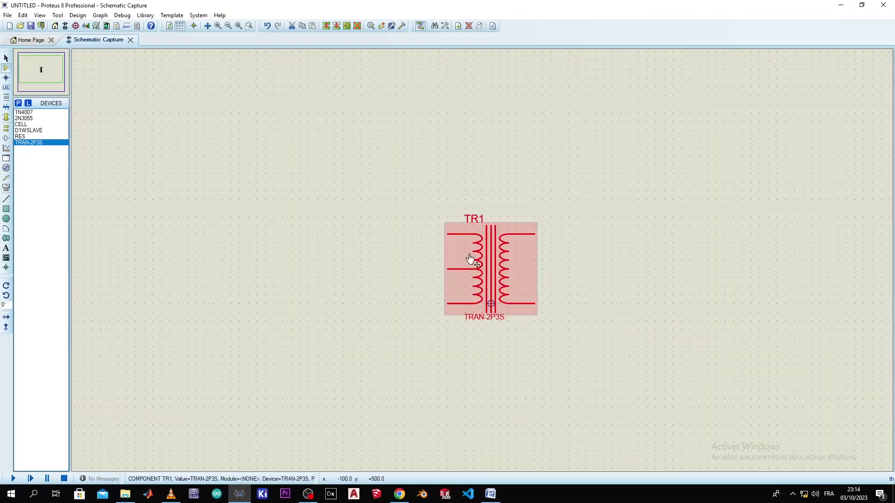
left_click(330, 216)
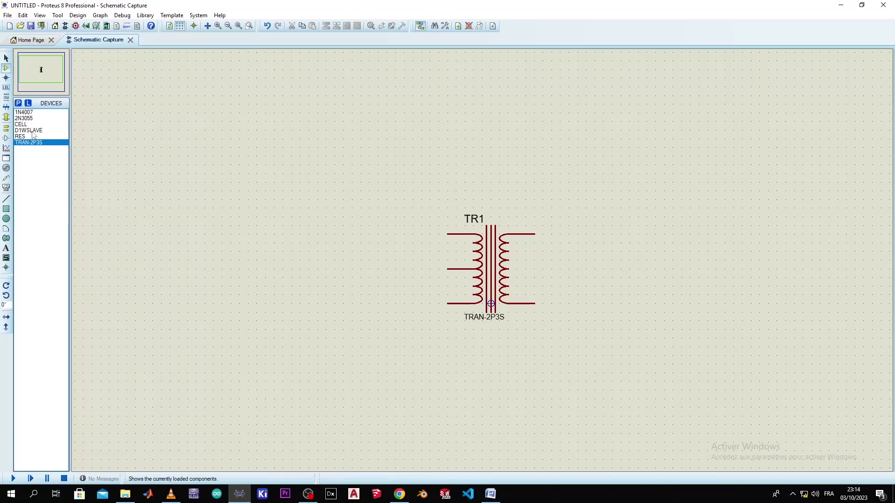
Step: Add the animated CAPACITOR model from the Capacitors category to the device list
left_click(18, 103)
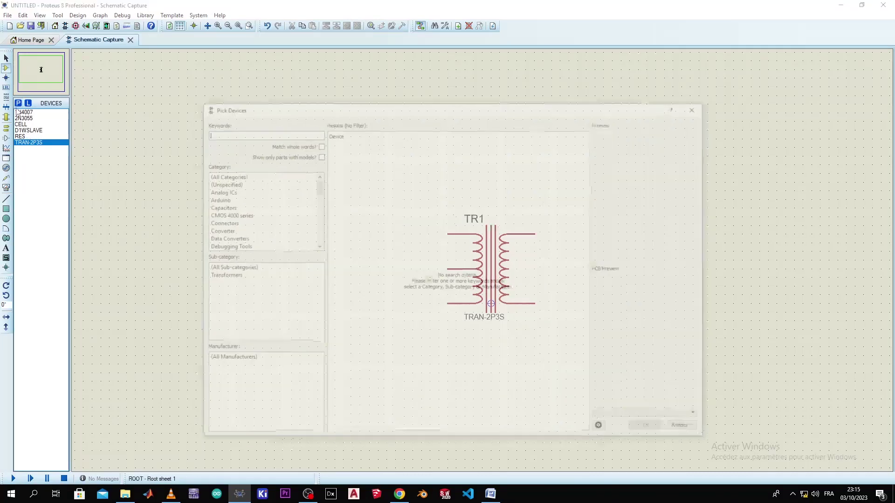
left_click(236, 206)
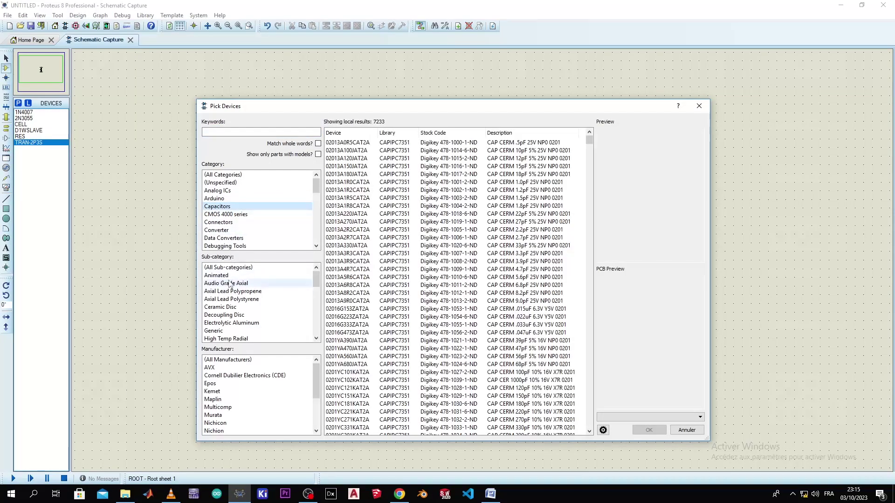
left_click(217, 276)
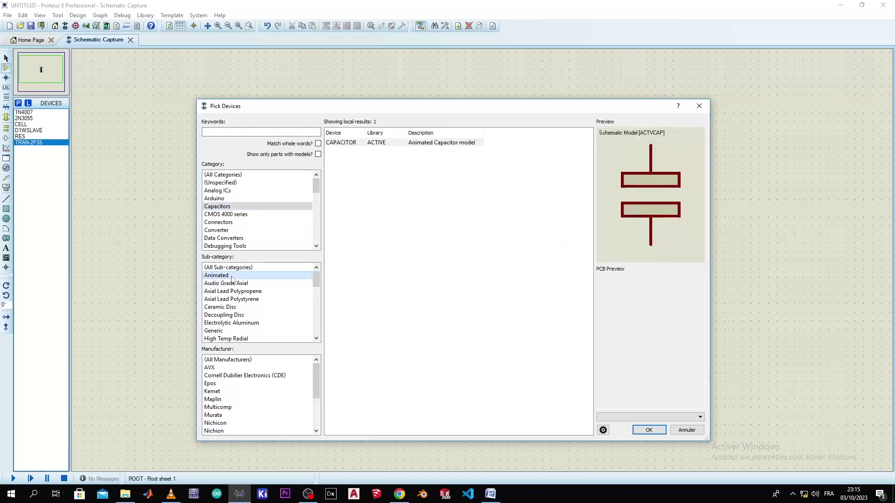
double_click(463, 143)
left_click(659, 429)
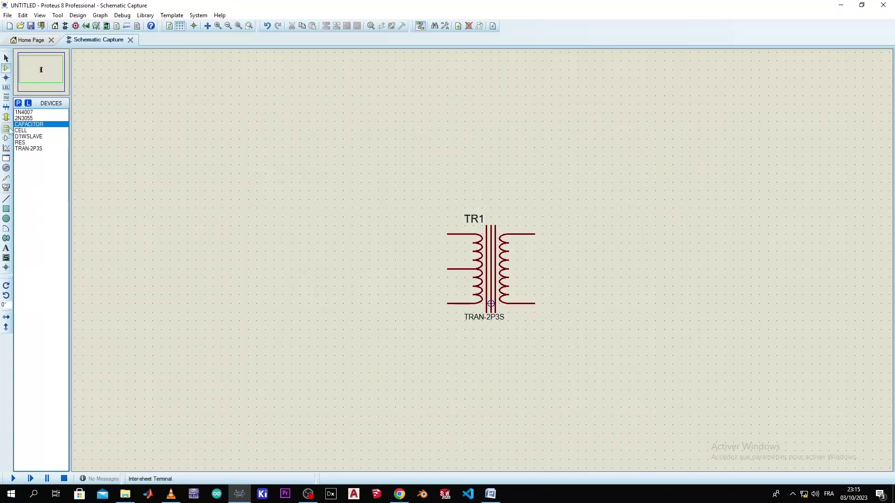
Step: Place two 2N3055 transistors one above the other left of the transformer, the lower one flipped vertically, and wire their emitters together
left_click(24, 118)
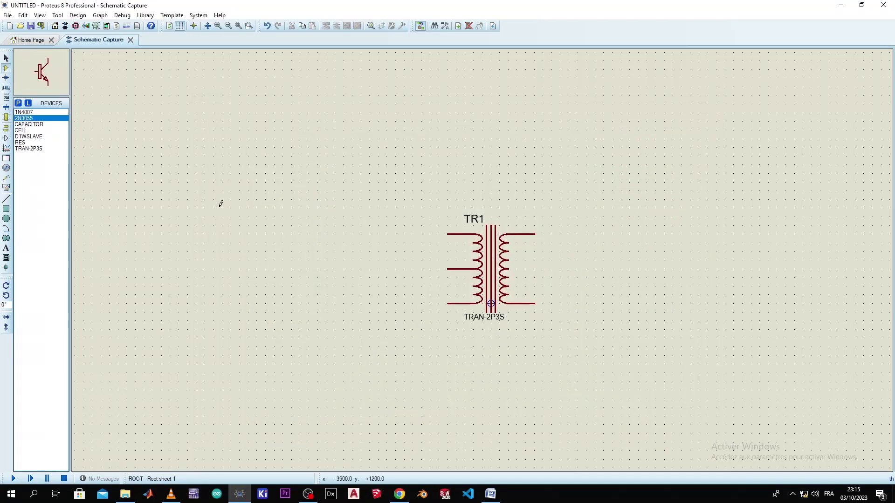
left_click(347, 255)
left_click(357, 200)
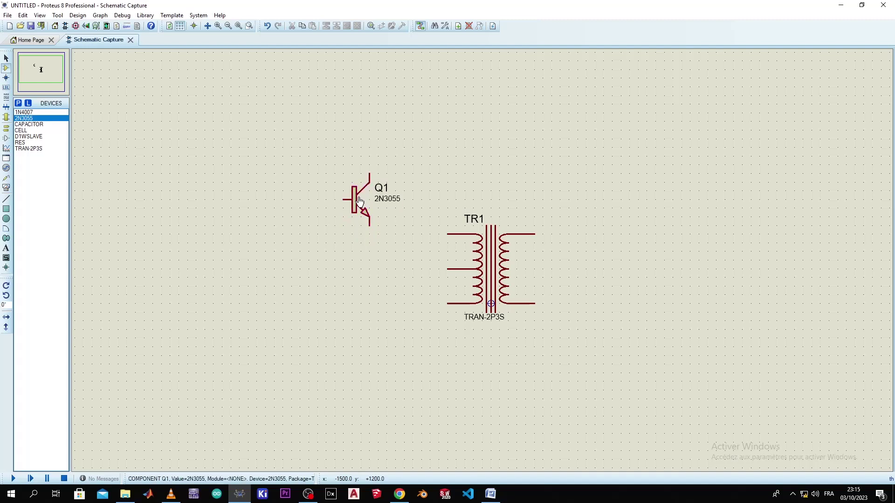
left_click(6, 327)
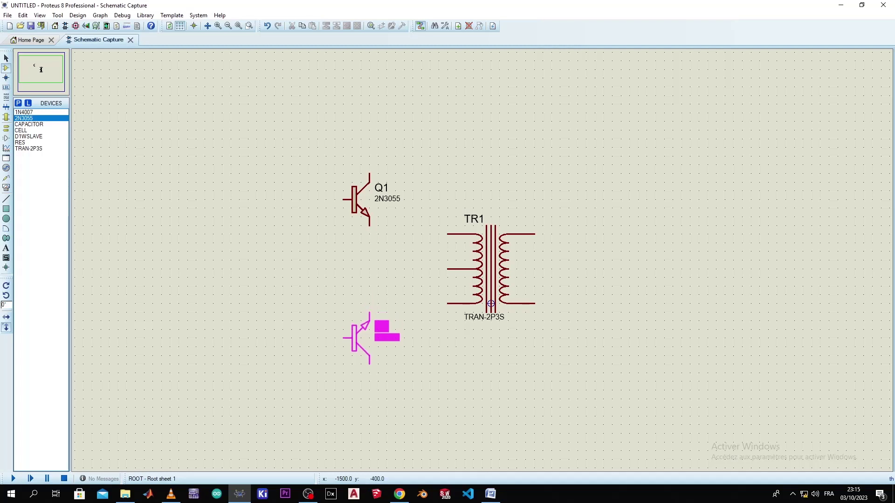
left_click(362, 337)
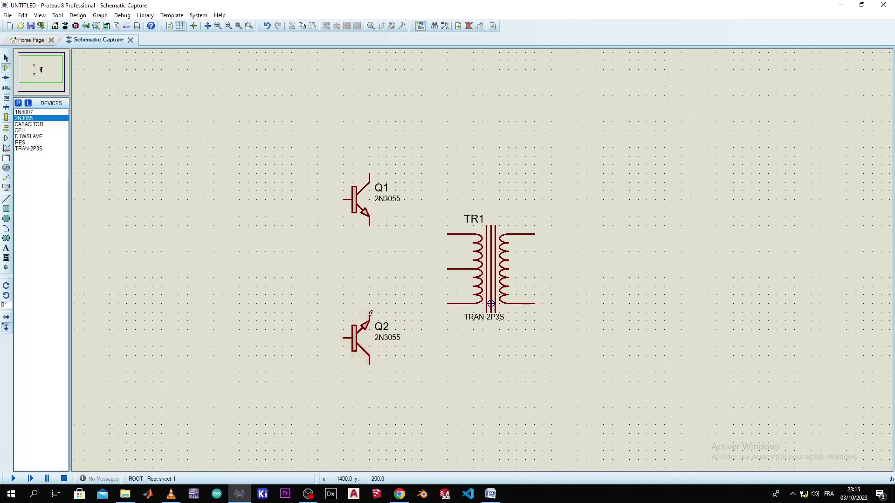
left_click(370, 311)
left_click(370, 226)
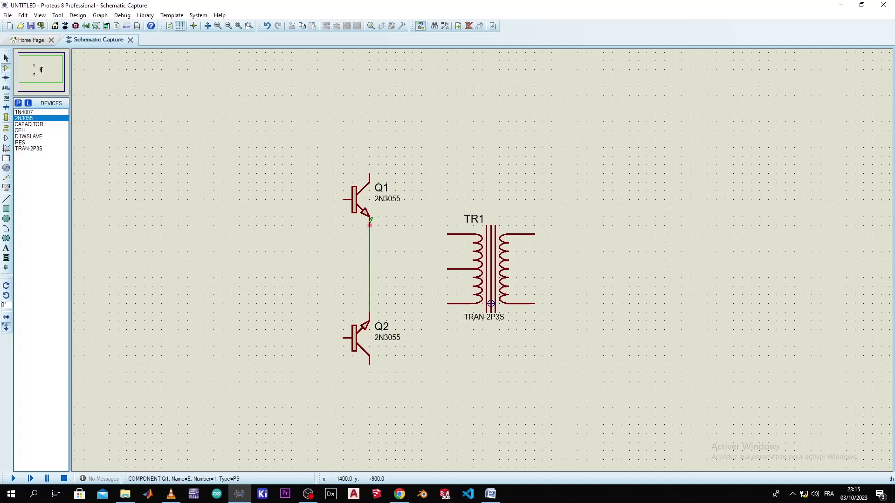
Step: Wire Q1's collector to the upper end of the transformer's centre-tapped winding and Q2's collector to its lower end
left_click(371, 165)
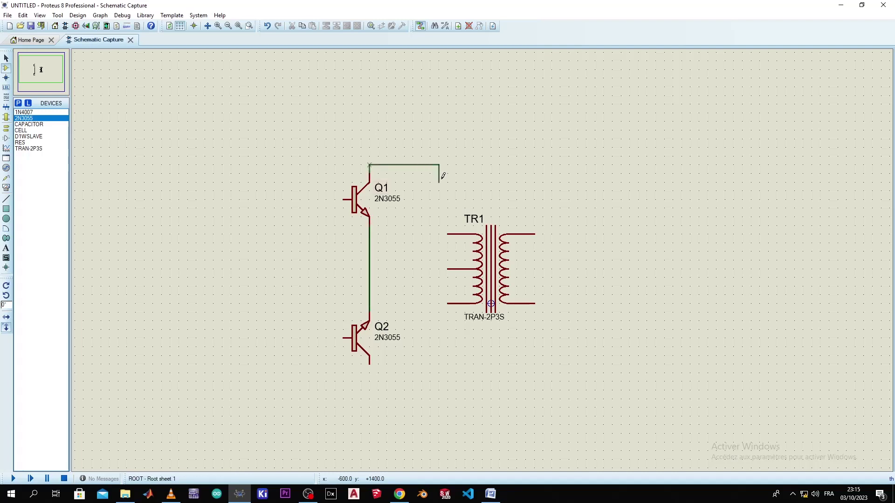
left_click(447, 234)
left_click(441, 303)
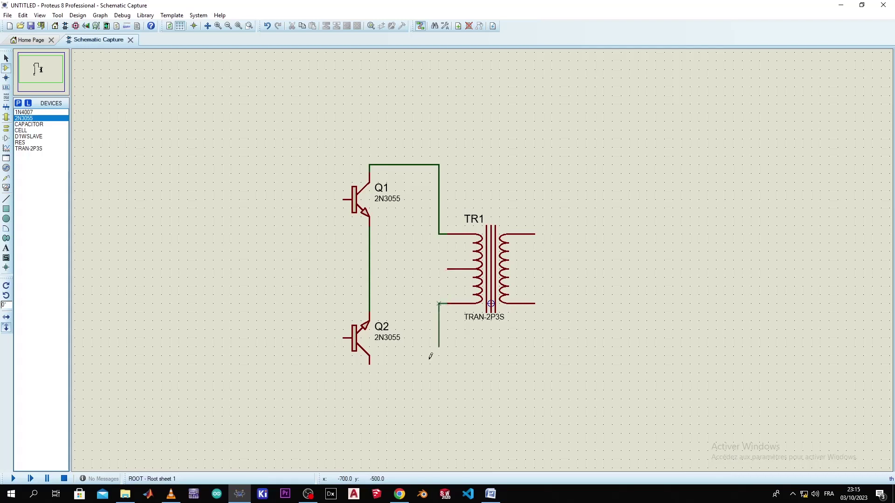
left_click(370, 364)
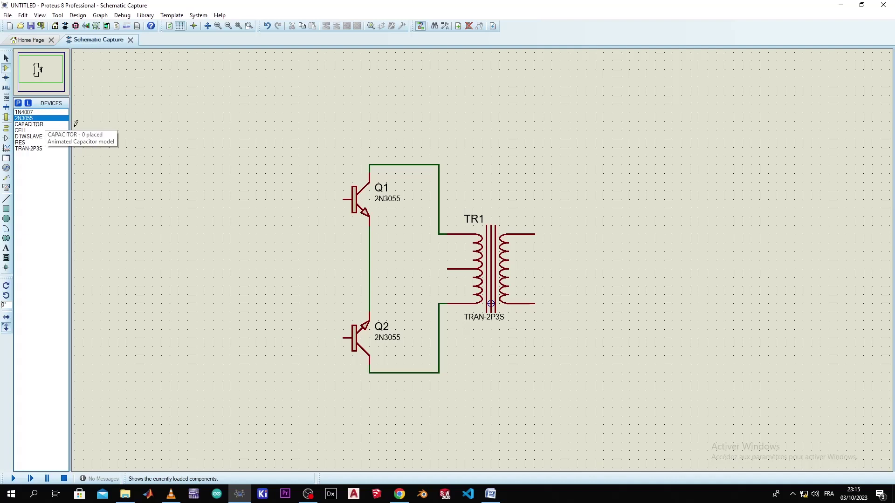
Step: Place two vertical 1N4007 diodes left of the emitter line, the lower one pointing down and the upper one pointing up
left_click(39, 113)
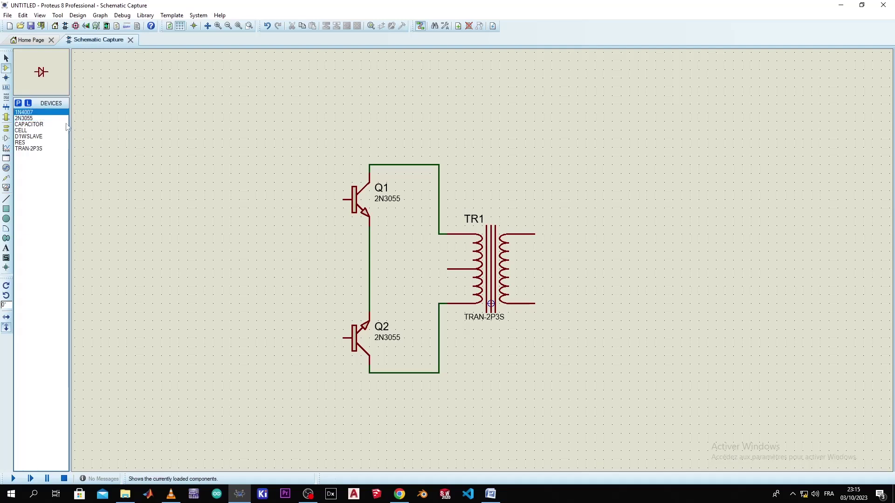
left_click(9, 288)
left_click(331, 319)
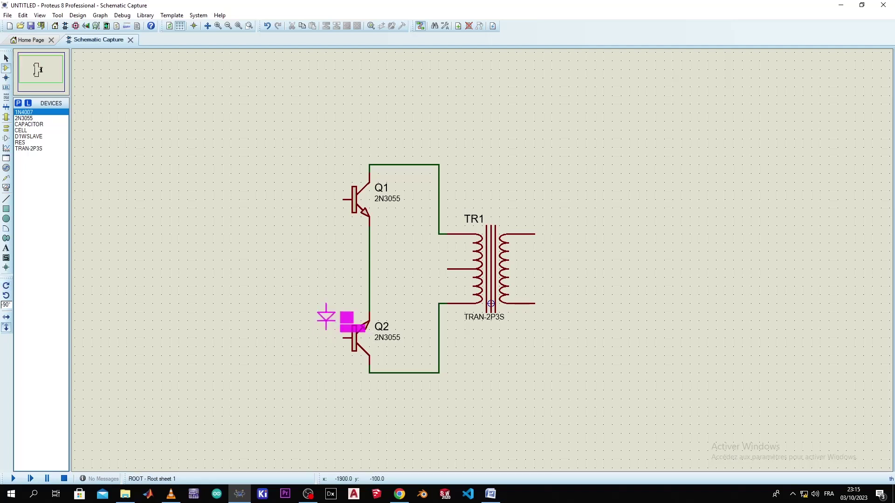
left_click(327, 308)
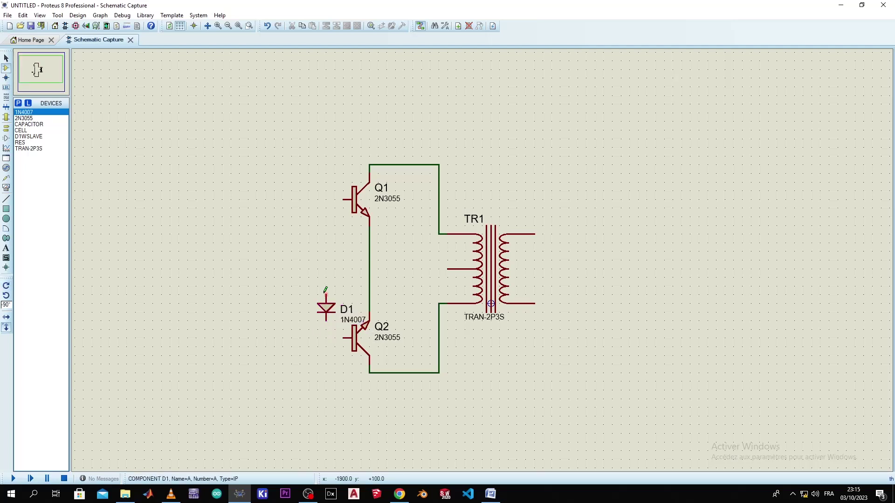
left_click(7, 327)
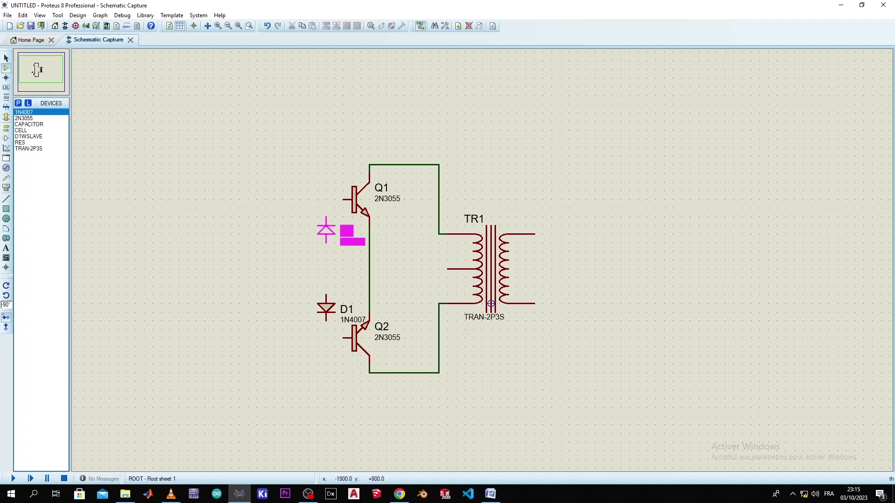
left_click(326, 231)
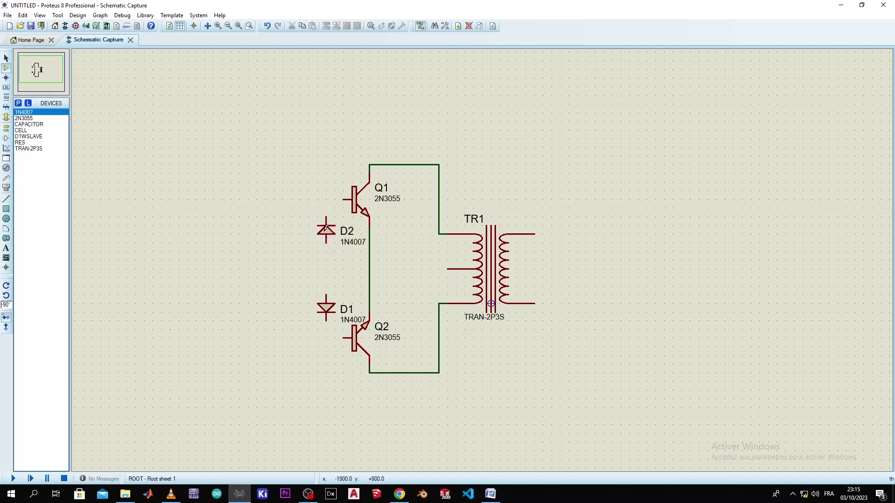
Step: Wire the diode cathodes to the bases of Q1 and Q2, join their anodes, and connect that junction to the emitter line
left_click(343, 200)
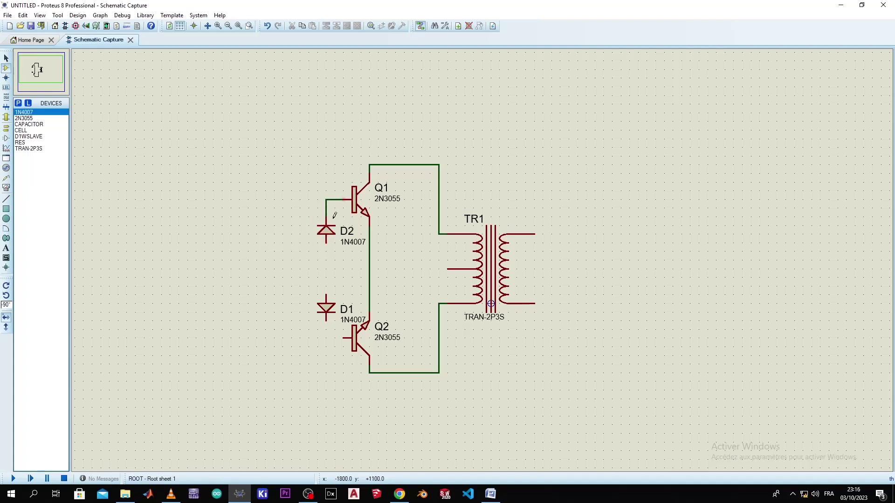
left_click(326, 243)
left_click(327, 291)
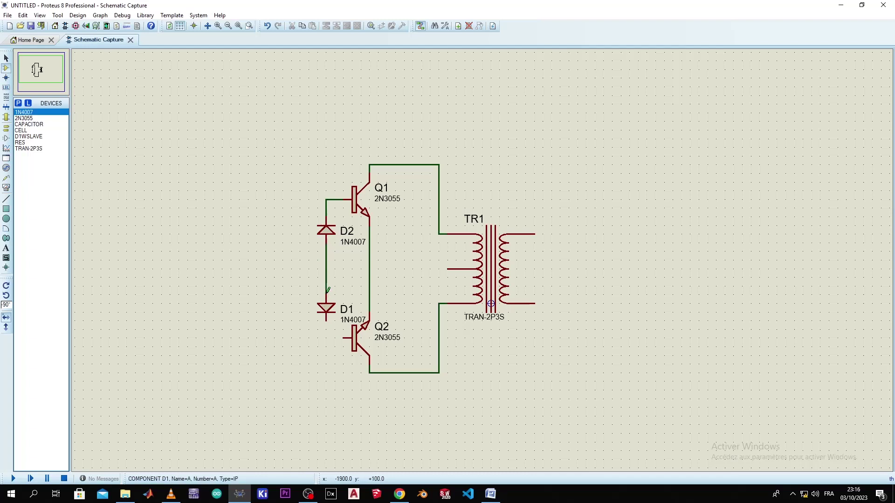
left_click(326, 321)
left_click(346, 337)
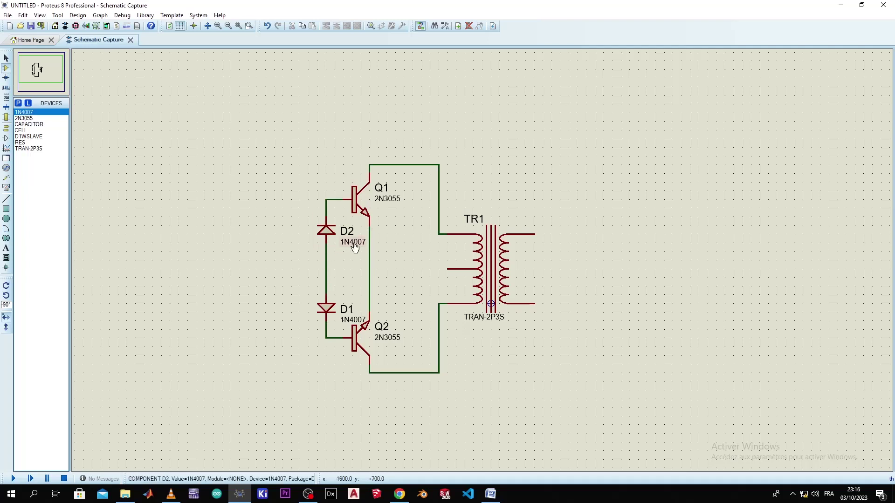
left_click(326, 268)
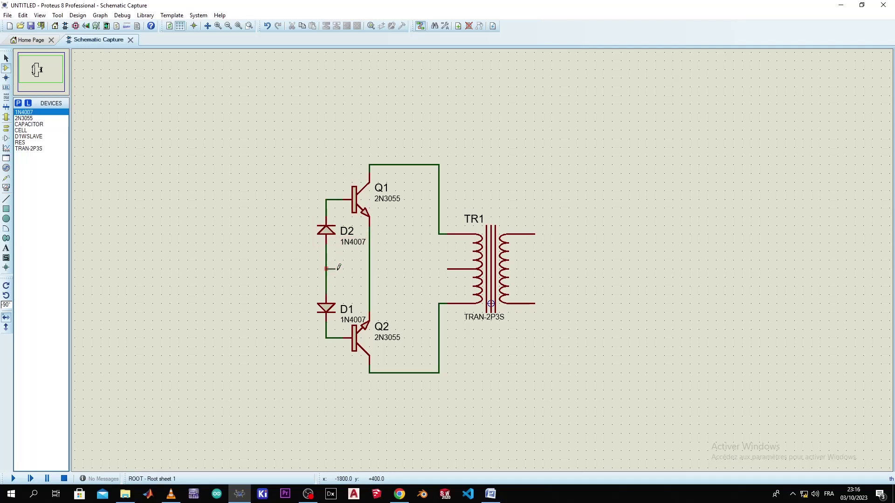
left_click(369, 269)
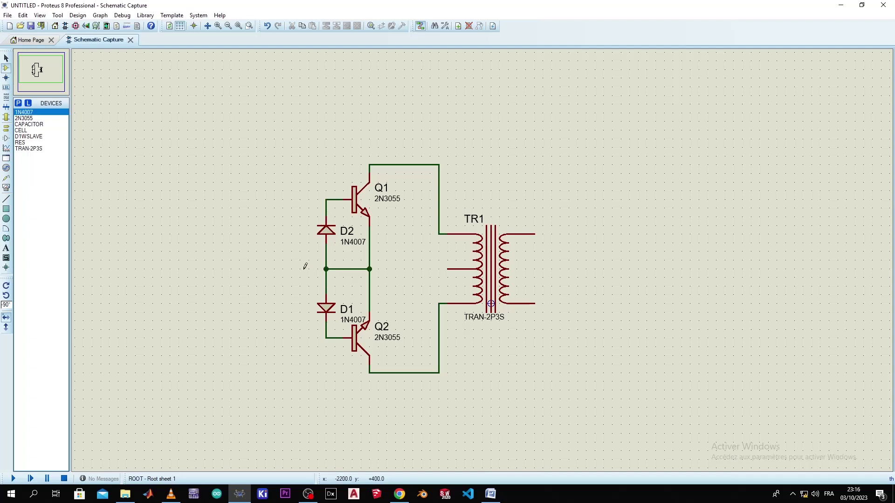
Step: Place a GROUND terminal rotated 90° against the emitter junction so that it extends towards the transformer
left_click(6, 128)
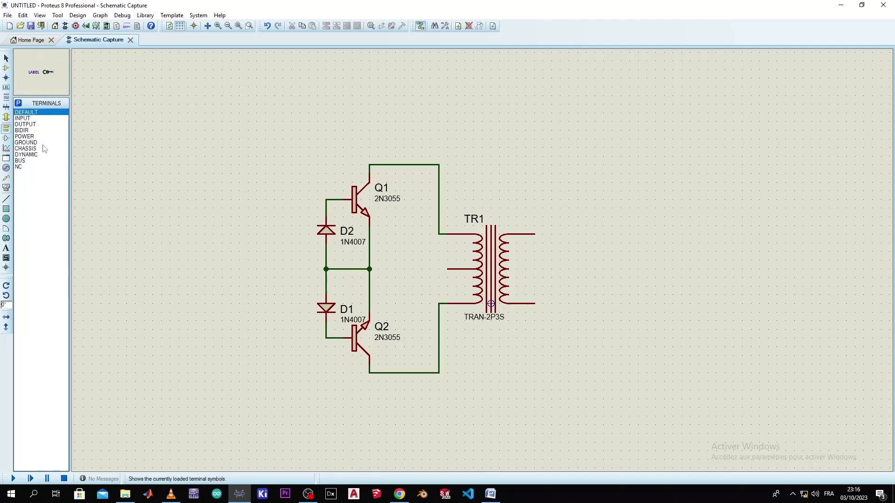
left_click(36, 143)
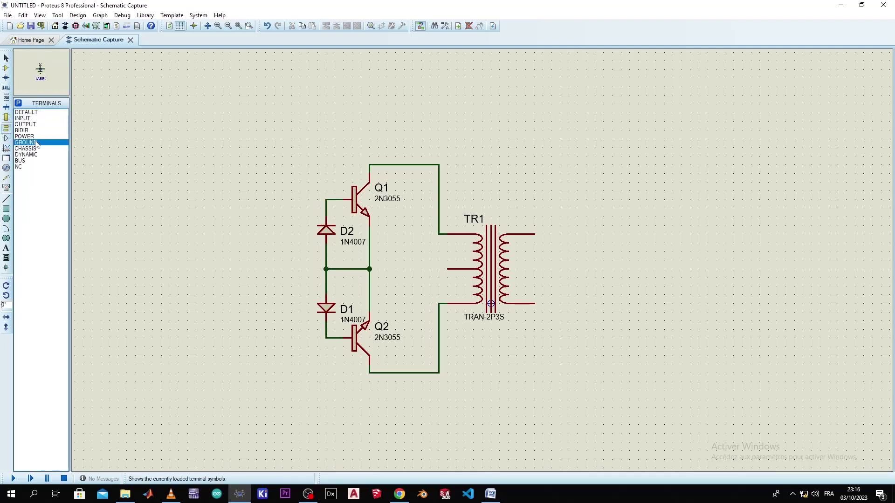
left_click(6, 296)
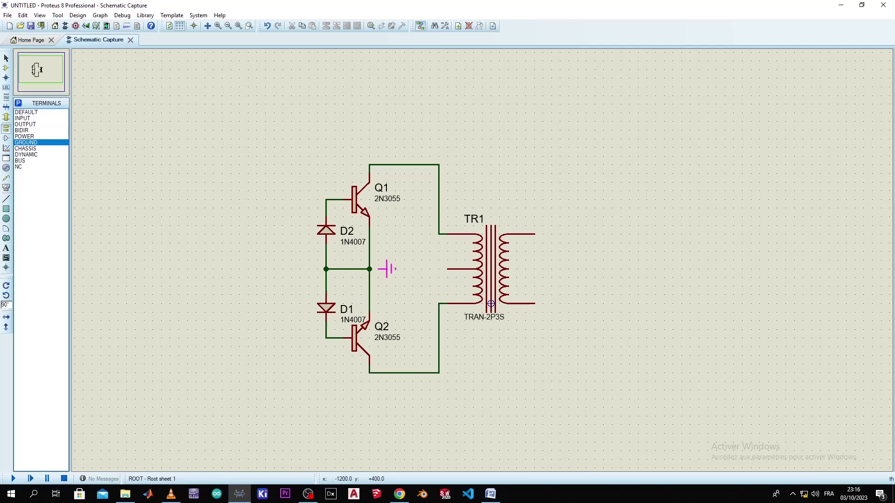
left_click(384, 268)
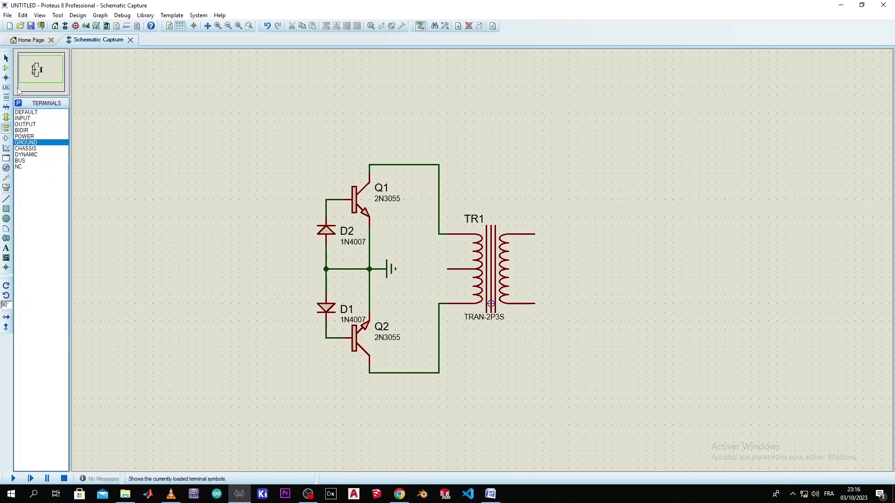
Step: Place a vertical RES resistor left of diode D2 and wire it between Q1's base and Q2's collector
left_click(6, 68)
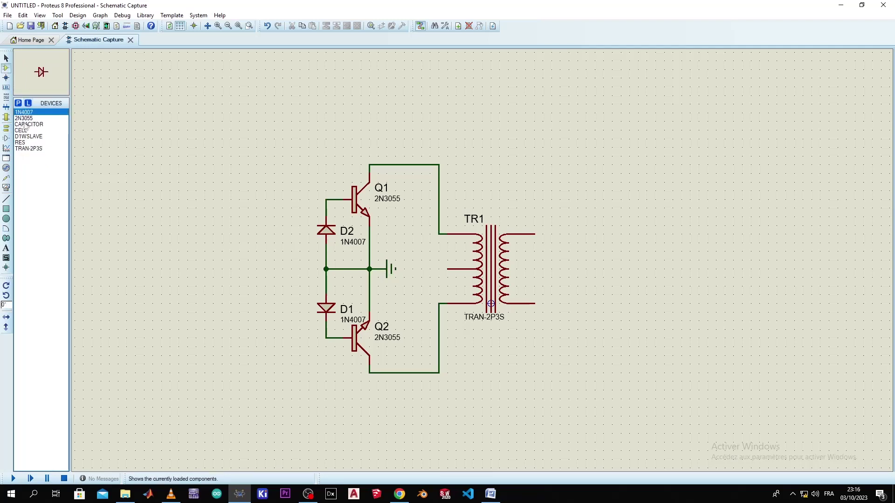
left_click(21, 142)
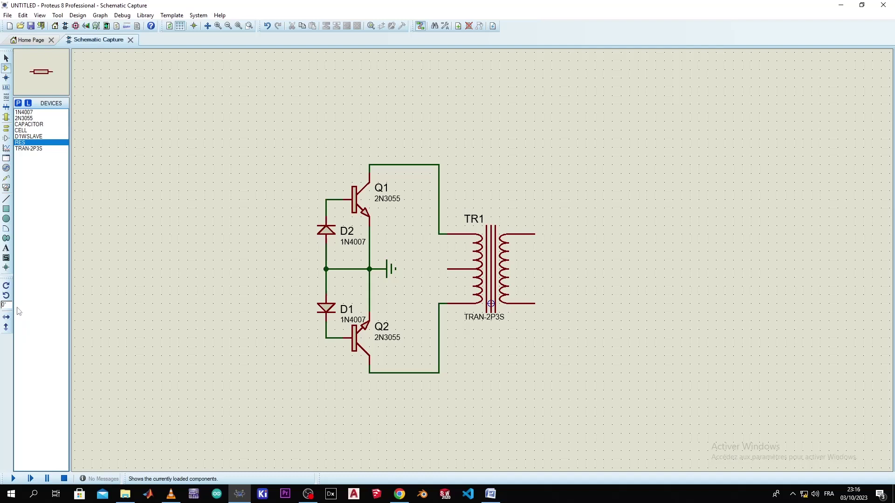
left_click(6, 285)
left_click(268, 268)
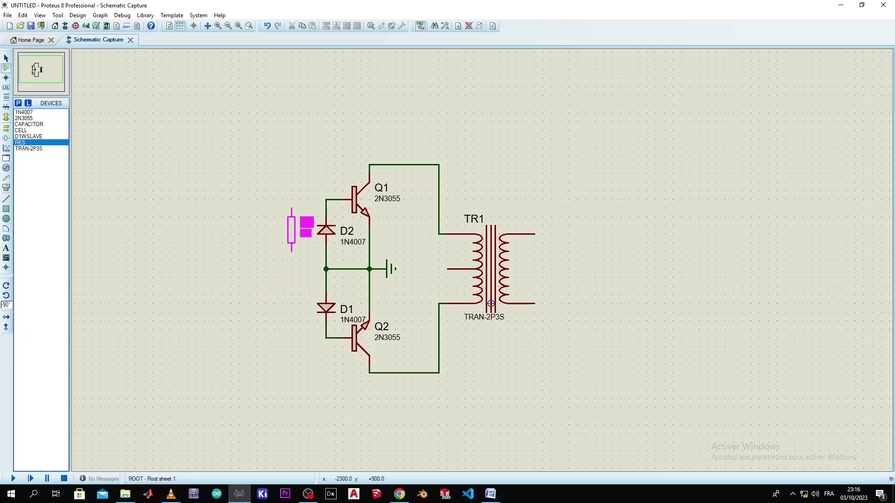
left_click(293, 228)
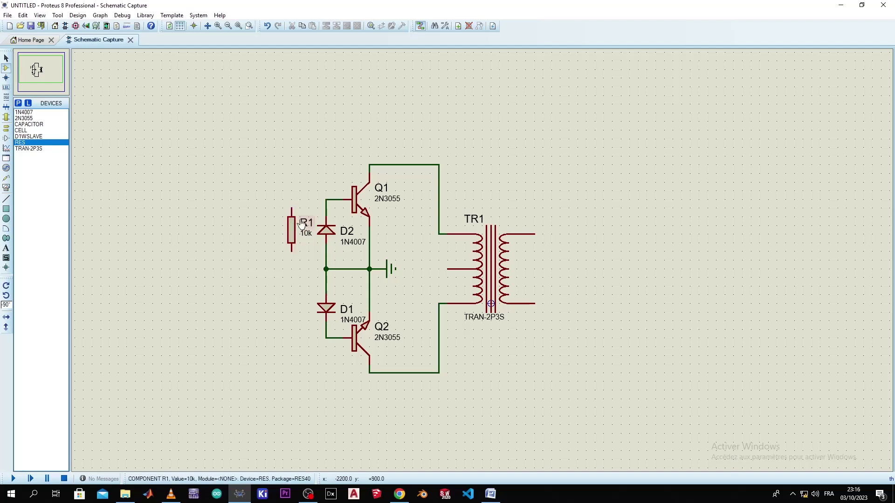
left_click(291, 208)
left_click(326, 200)
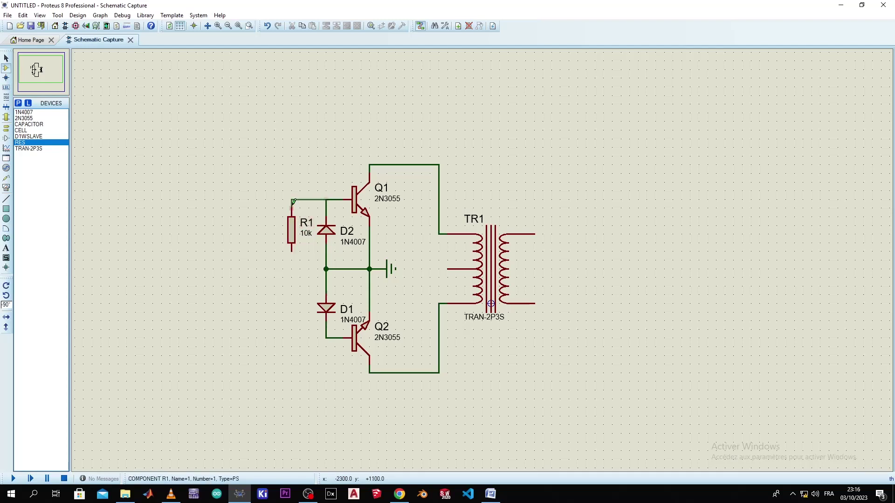
left_click(291, 251)
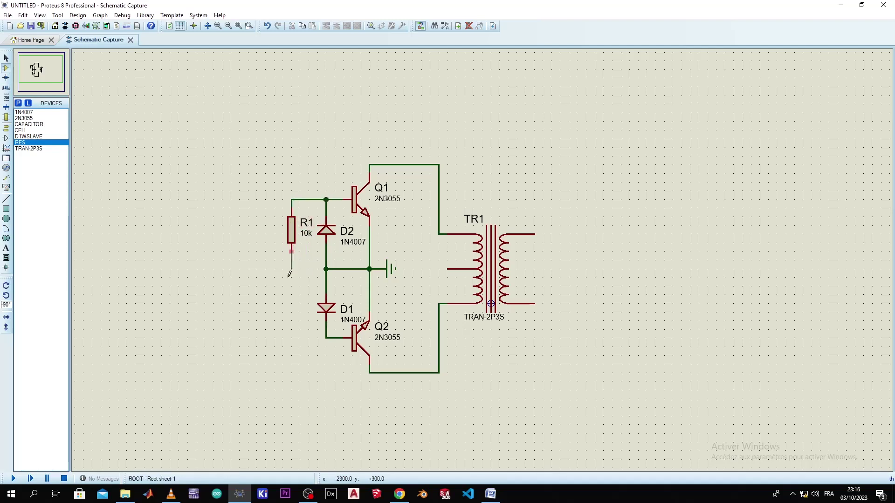
left_click(370, 373)
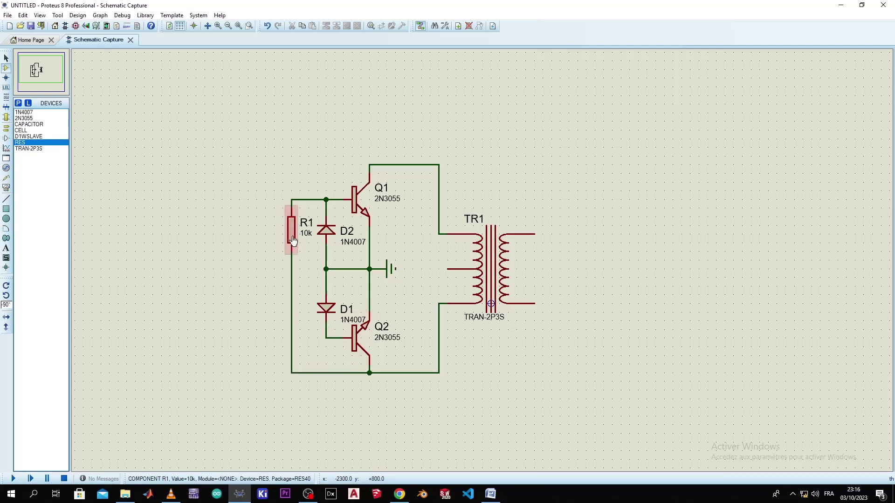
Step: Place a second vertical resistor left of R1's lower wire and connect it between Q2's base and Q1's collector
left_click(33, 143)
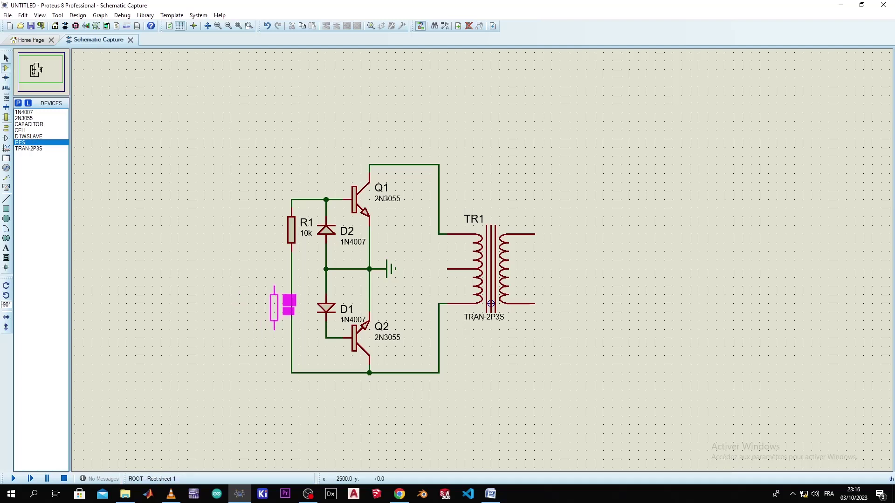
left_click(289, 306)
left_click(274, 329)
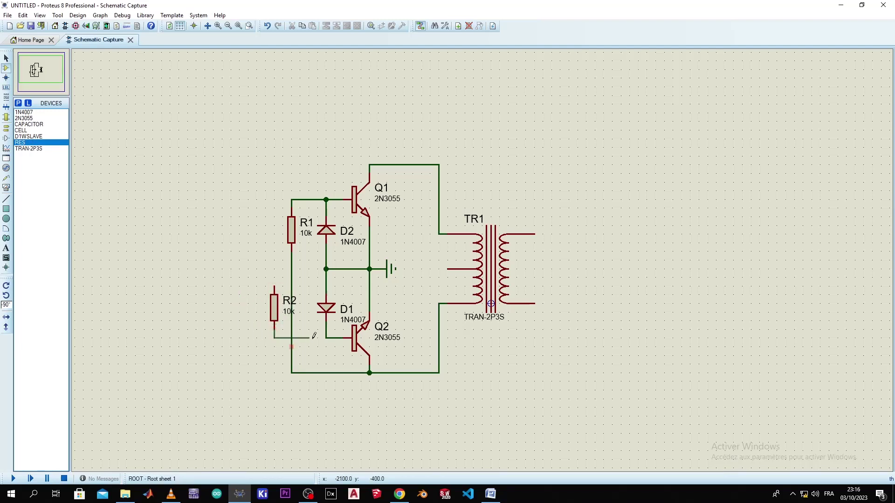
left_click(326, 338)
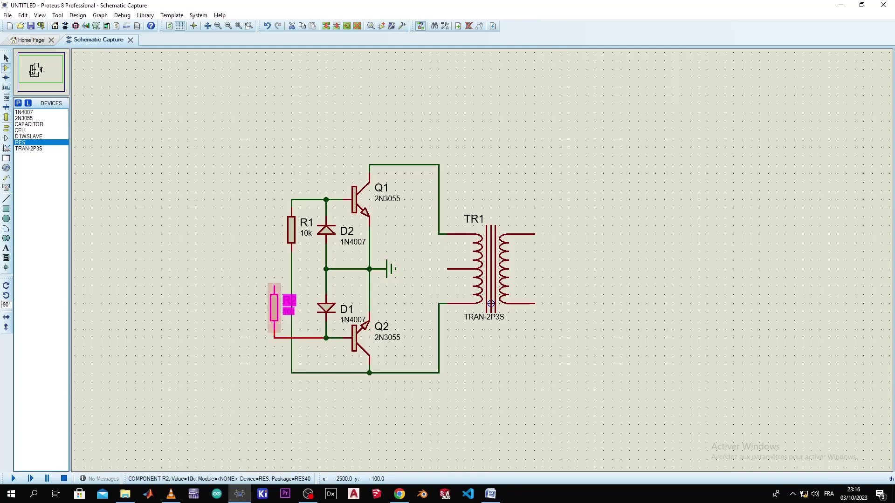
left_click_drag(274, 307, 265, 307)
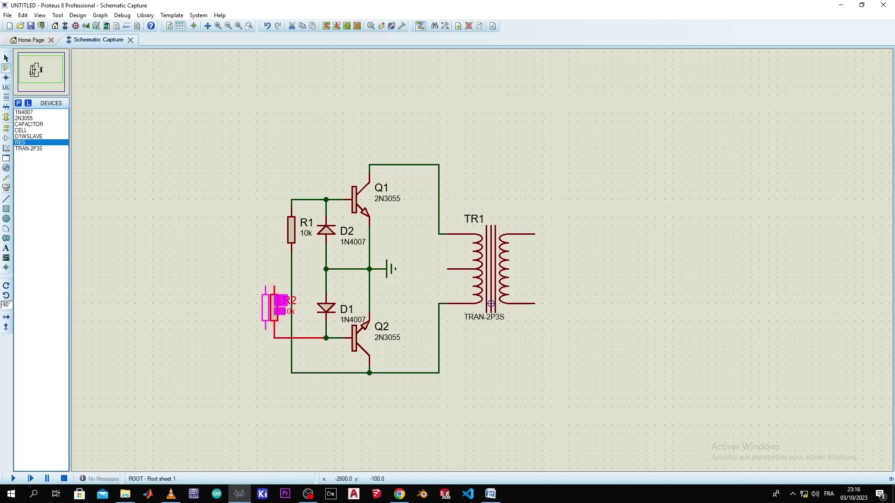
left_click(265, 285)
left_click(369, 164)
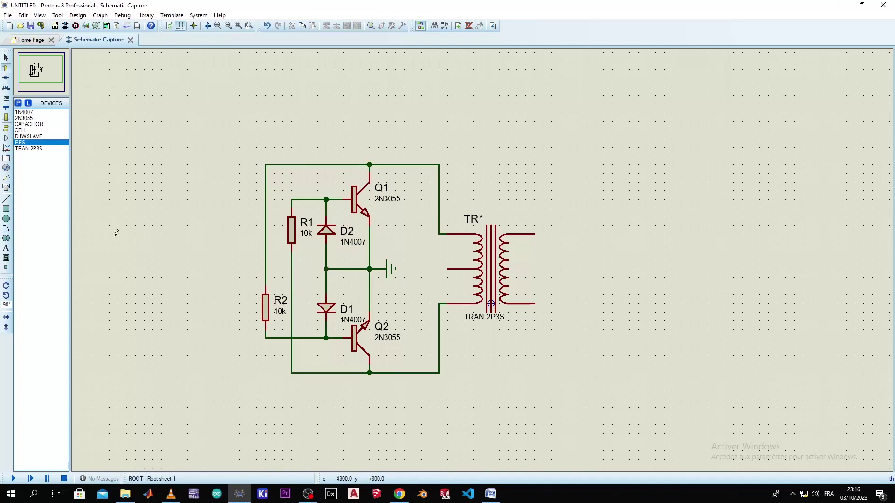
Step: Place an upright CELL left of the resistors and wire its positive terminal over the circuit to the transformer's centre tap
left_click(21, 130)
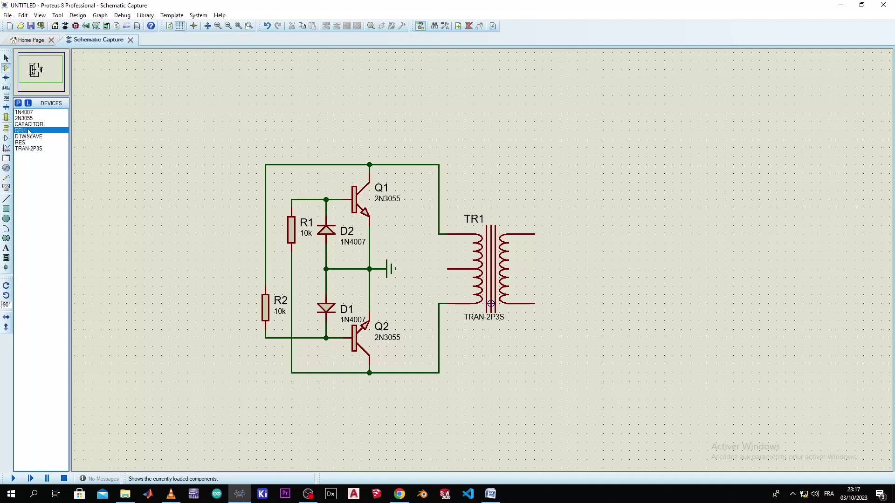
left_click(6, 286)
left_click(156, 282)
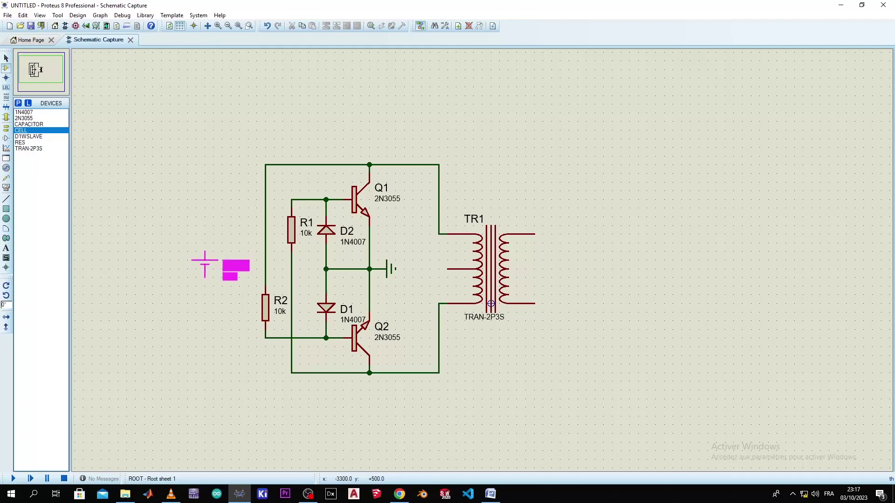
left_click(204, 269)
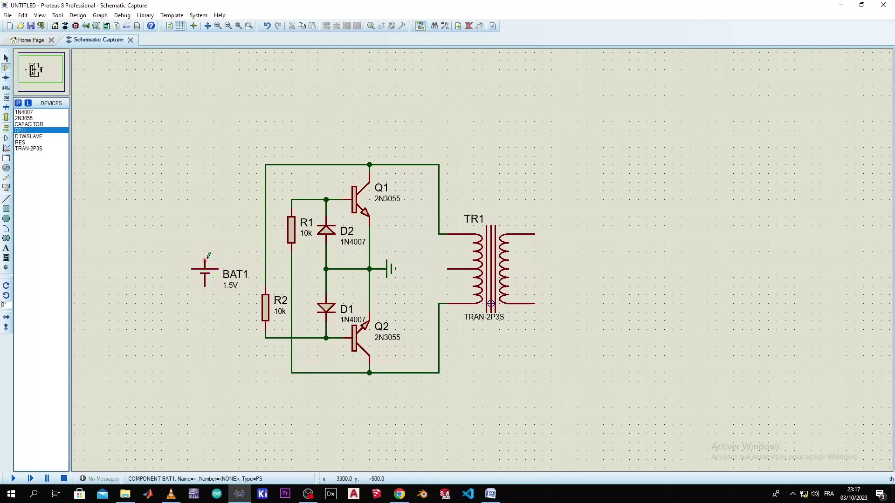
left_click(205, 260)
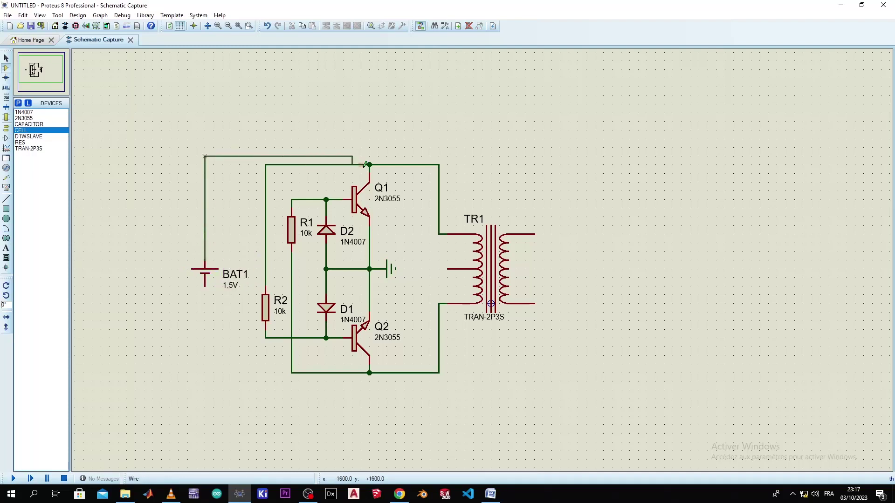
left_click(421, 156)
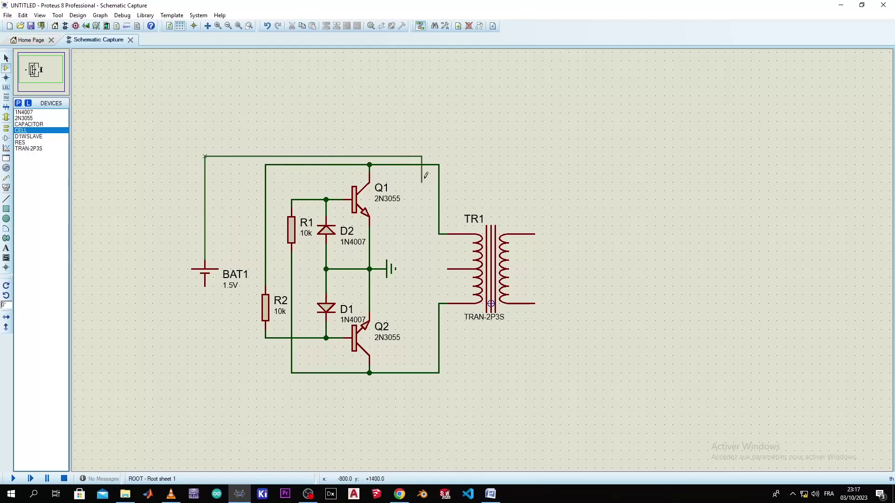
left_click(447, 269)
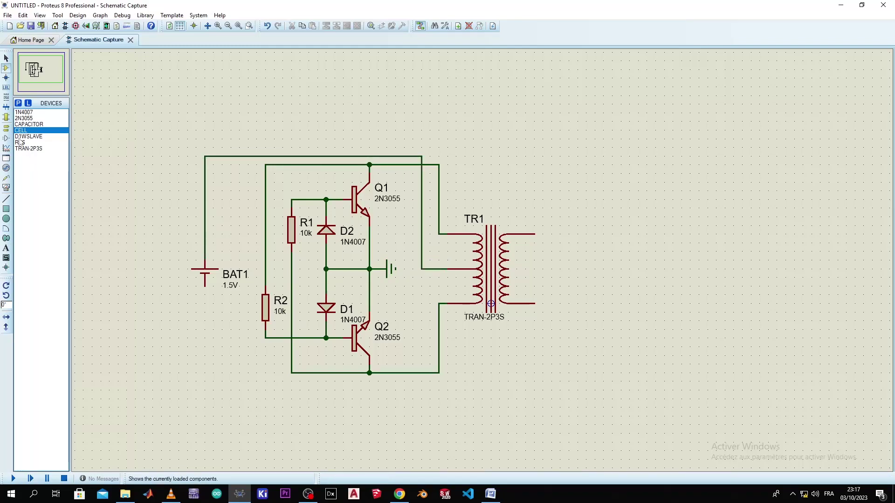
Step: Place a GROUND terminal below the battery cell and wire it to the cell's negative terminal
left_click(6, 128)
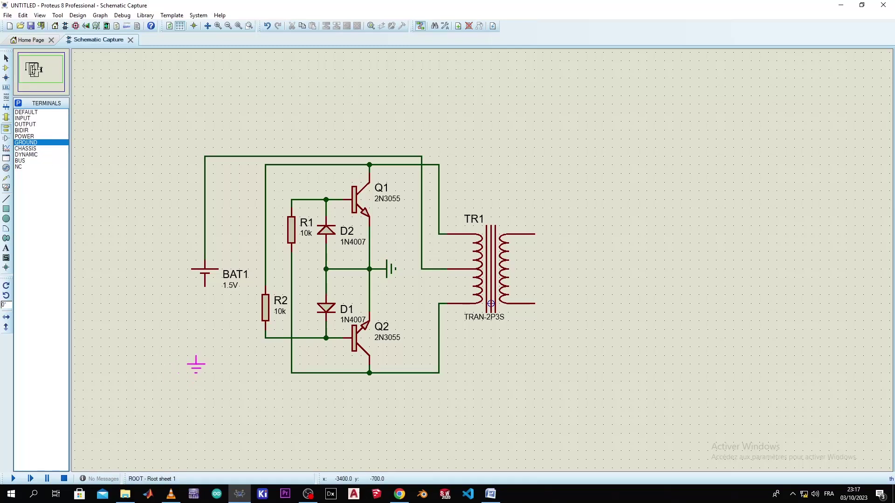
left_click(204, 363)
left_click(205, 358)
left_click(205, 285)
Step: Set the battery cell's value to 12V
double_click(229, 287)
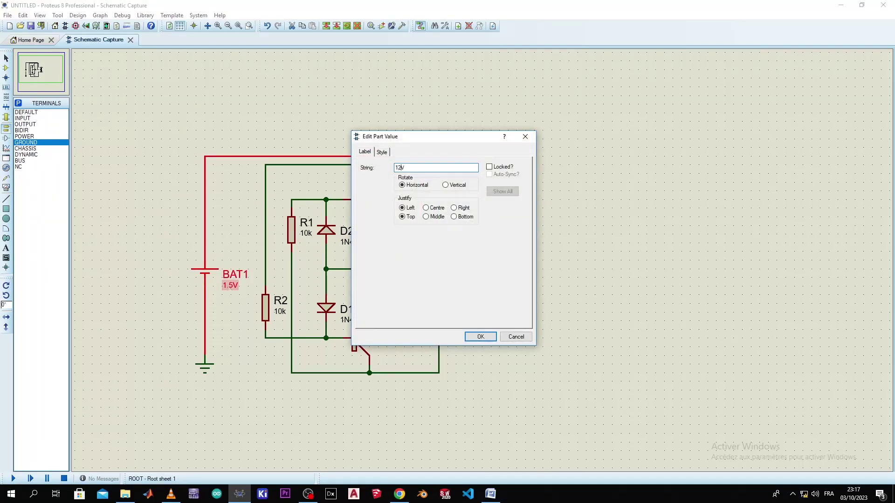
key("Return")
left_click(238, 169)
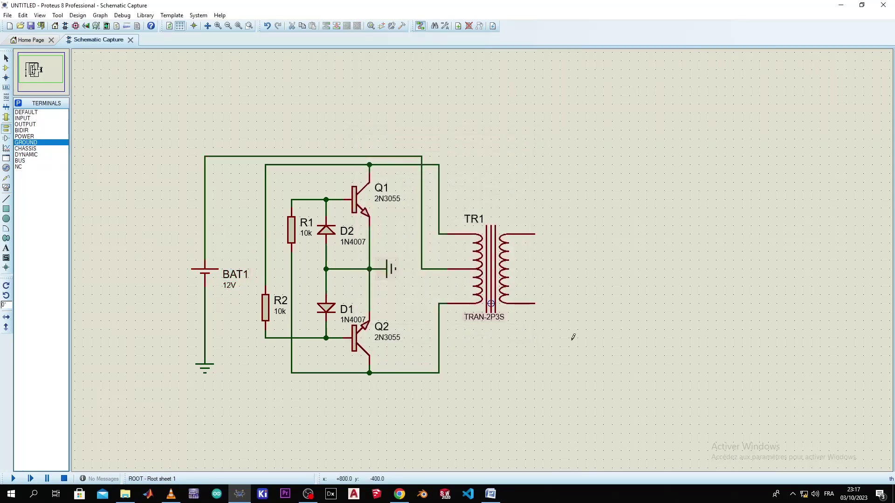
Step: Place an upright CAPACITOR to the right of the transformer's secondary output, between its two leads
left_click(5, 69)
left_click(37, 125)
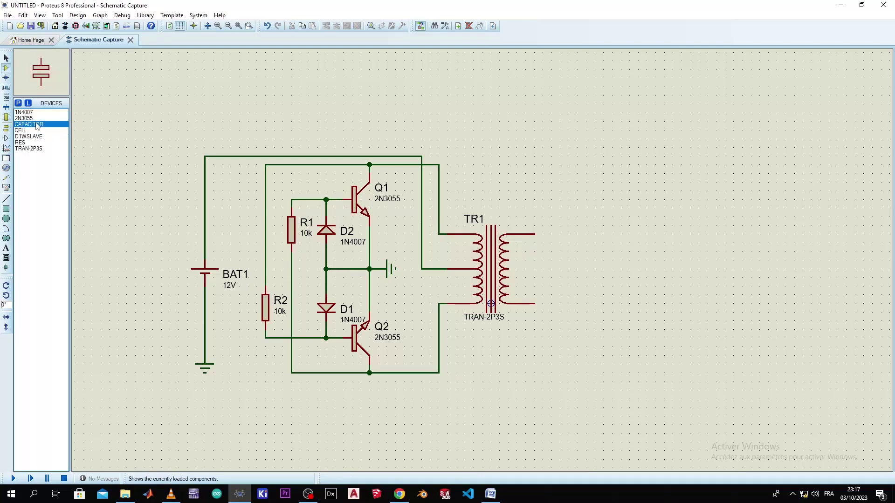
left_click(561, 265)
left_click(564, 266)
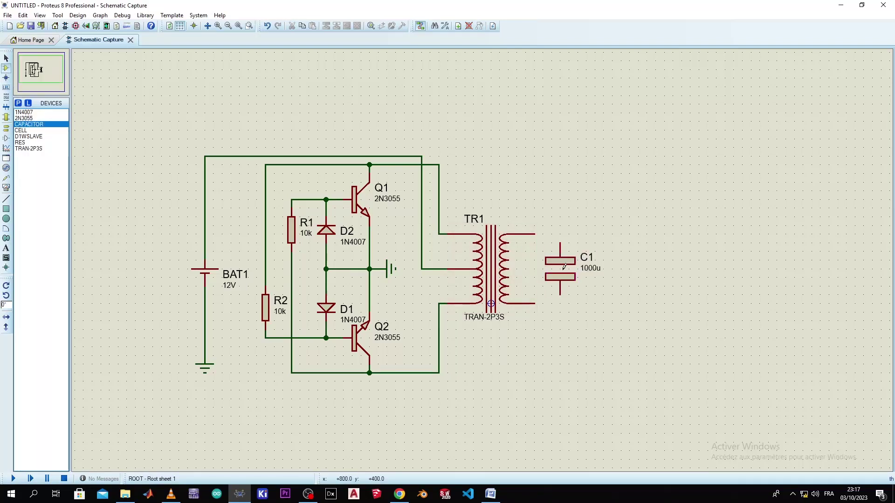
Step: Set capacitor C1's capacitance to 0.1u and its working voltage to 400V
double_click(588, 269)
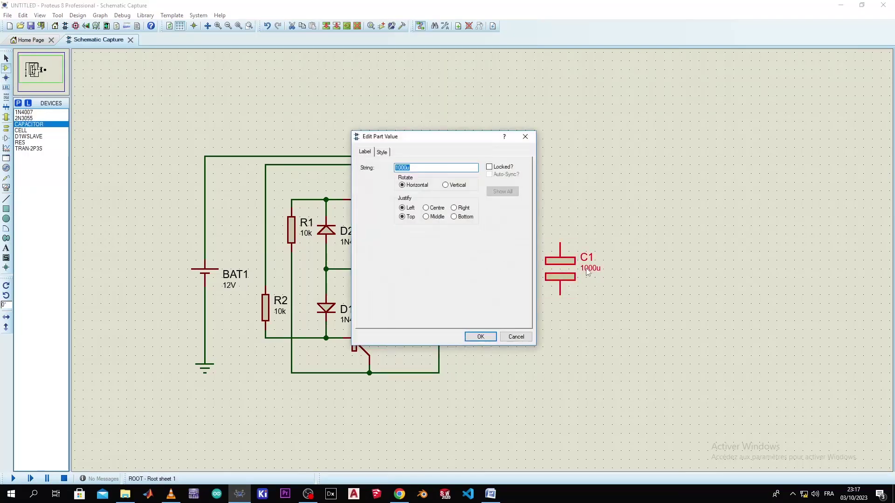
type("0.1")
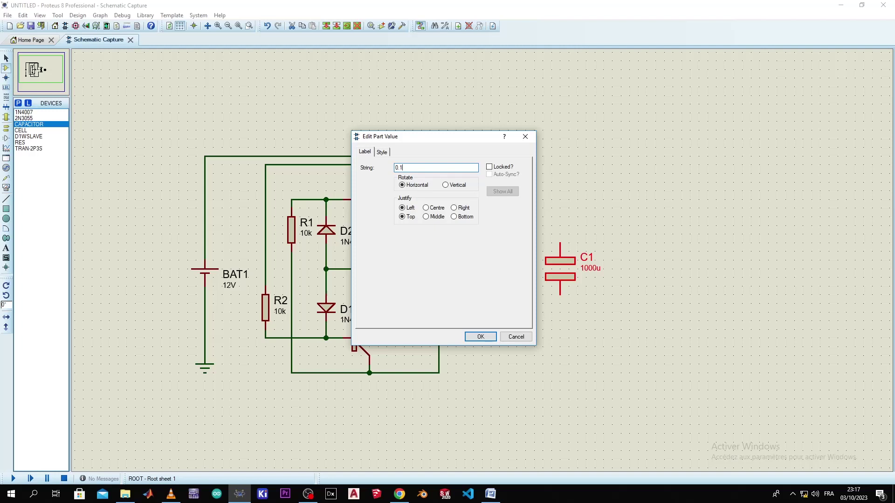
type("u")
key("Return")
double_click(588, 274)
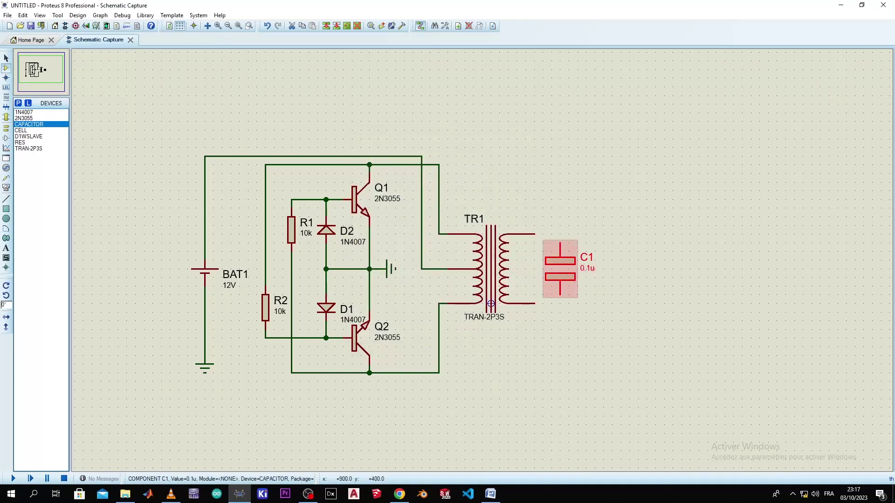
left_click(404, 212)
type("12V")
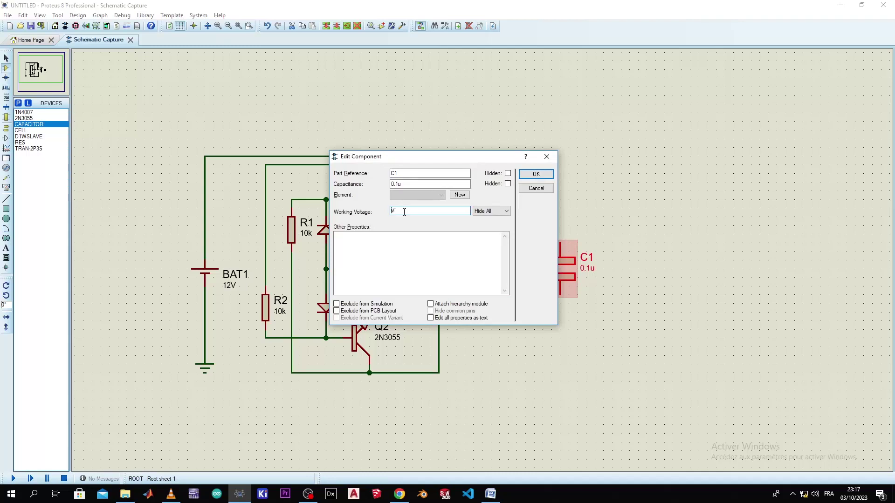
type("400")
key("Return")
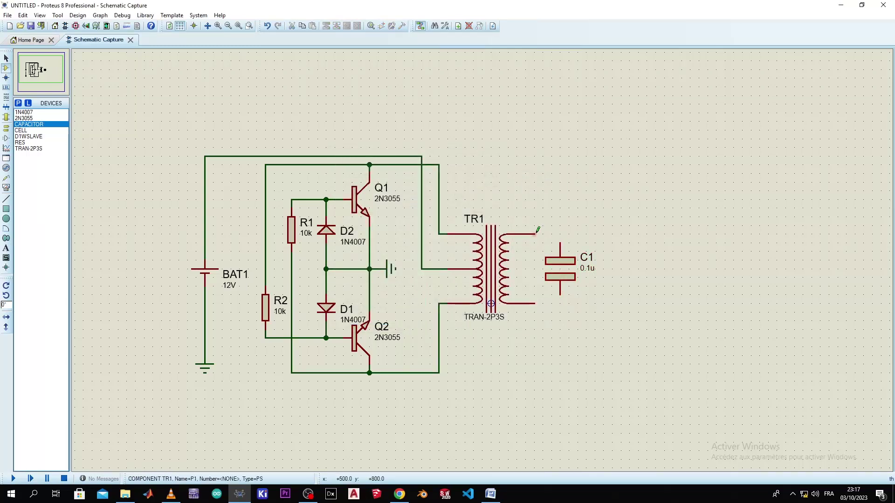
Step: Wire both ends of capacitor C1 to the upper and lower output leads of the transformer
left_click(560, 244)
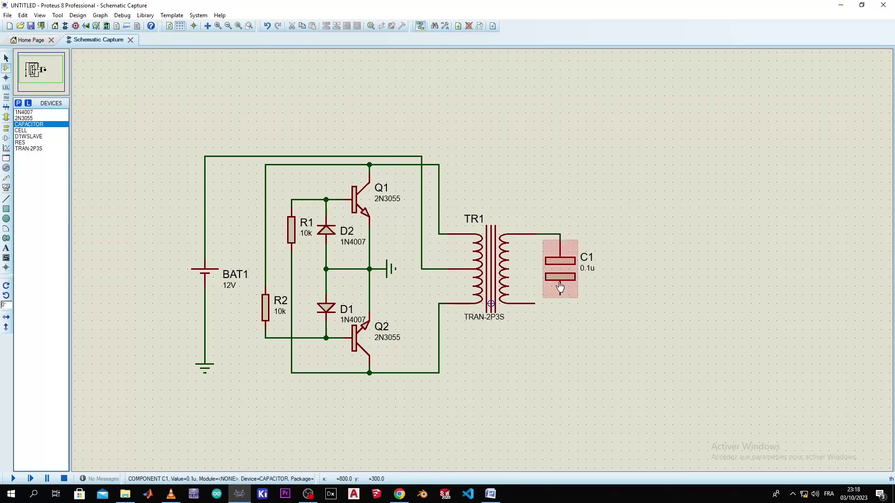
left_click(560, 293)
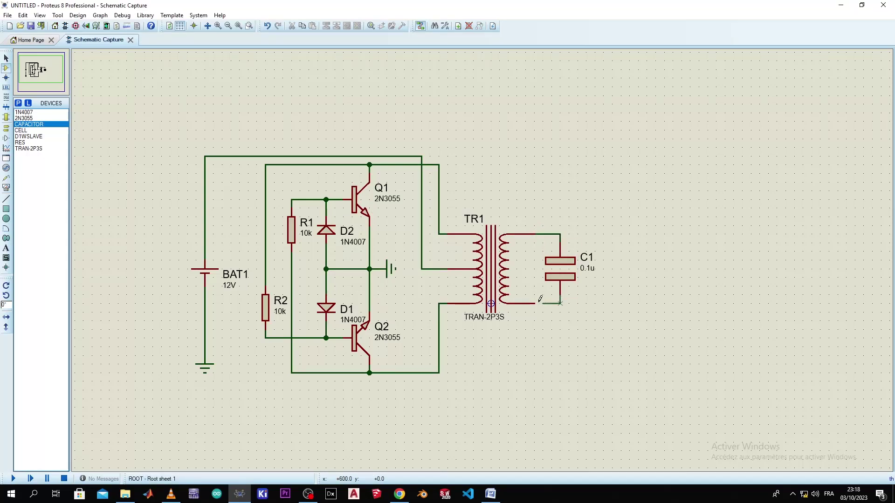
left_click(537, 303)
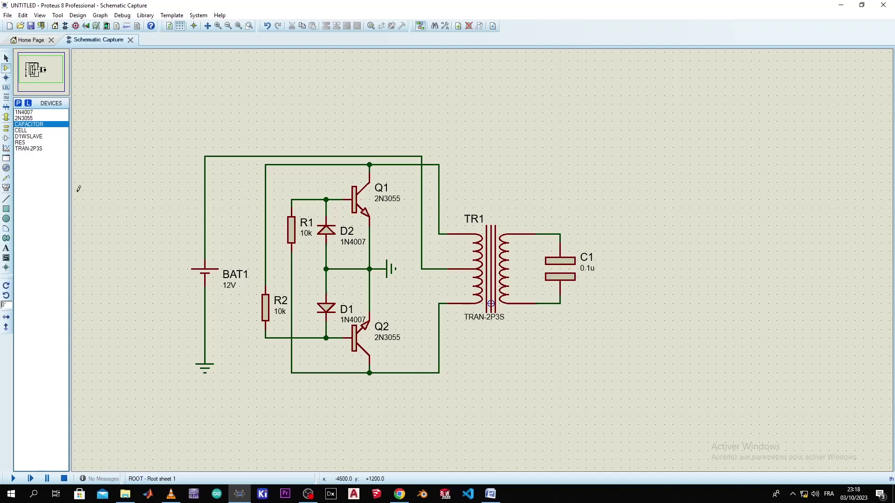
Step: Place an AC VOLTMETER to the right of capacitor C1 and wire it in parallel with the capacitor
left_click(9, 187)
left_click(53, 173)
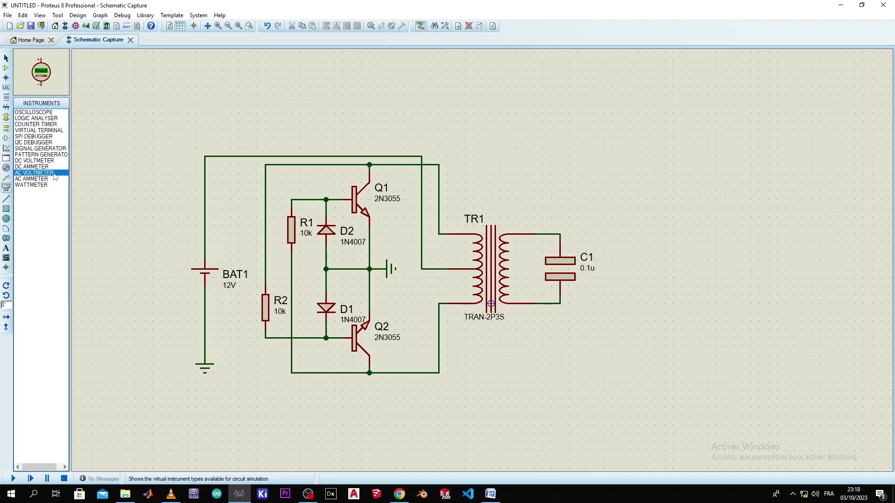
left_click(634, 261)
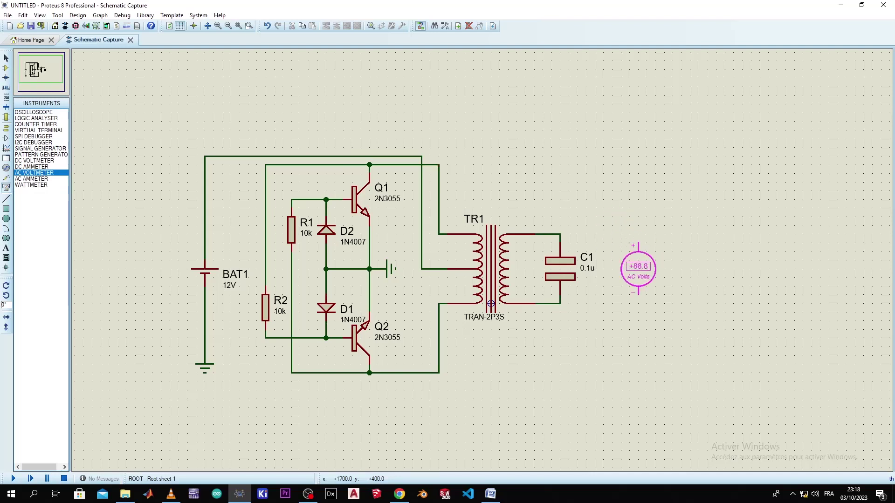
left_click(629, 268)
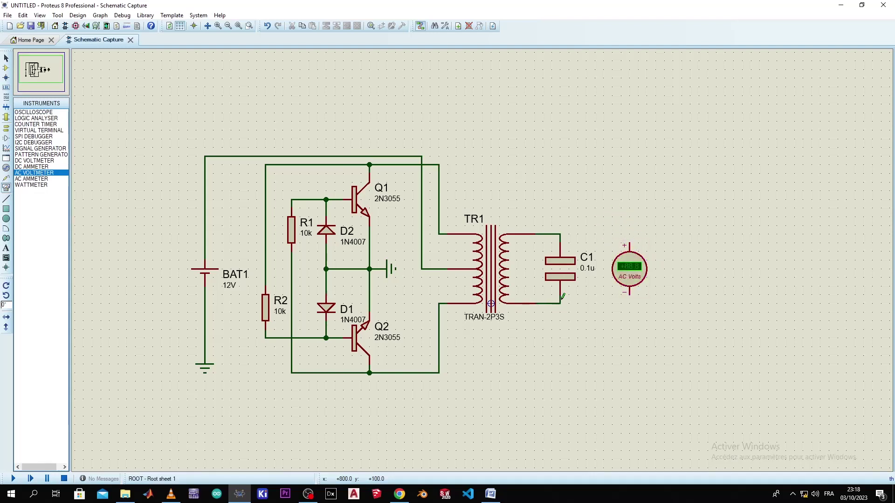
left_click(559, 304)
left_click(629, 296)
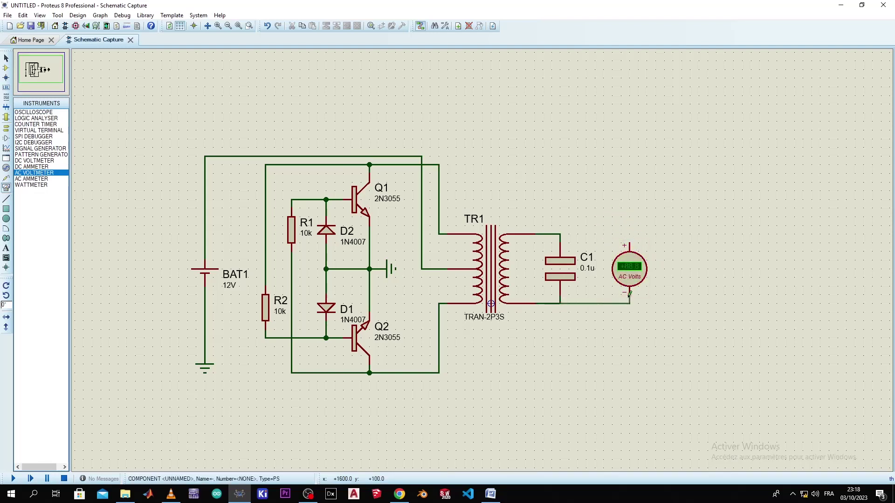
left_click(629, 235)
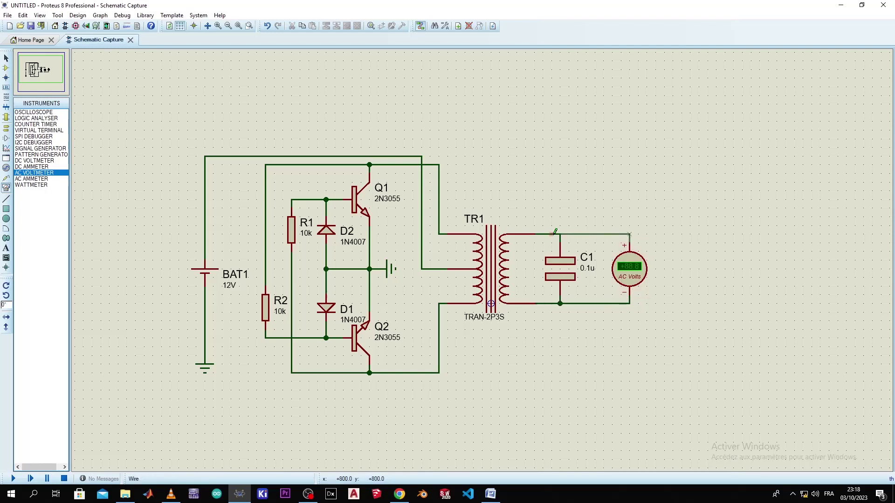
left_click(560, 234)
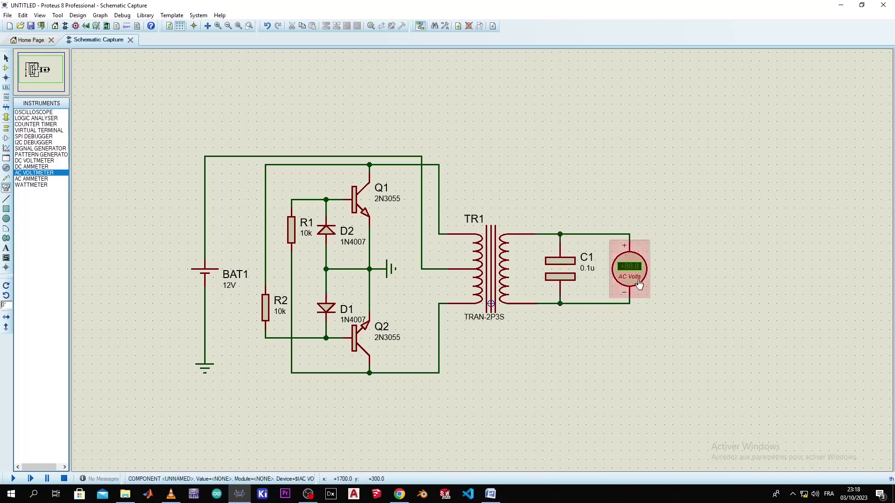
left_click(491, 270)
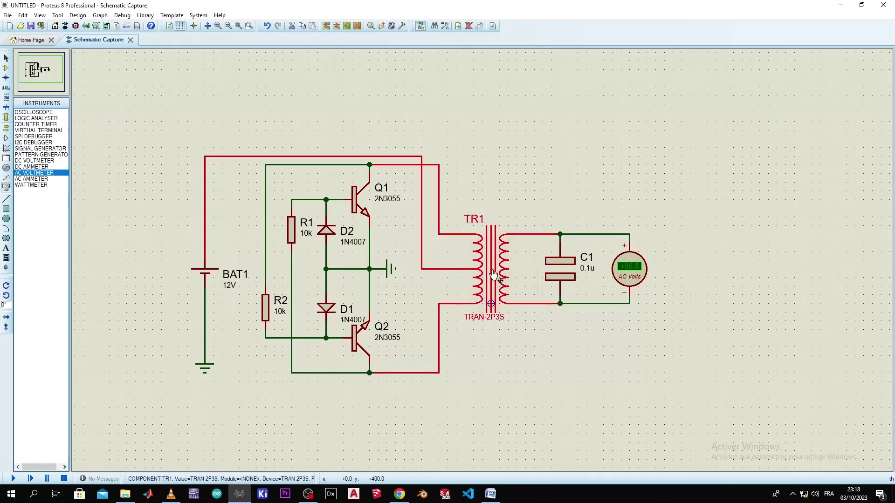
left_click(493, 271)
left_click(401, 201)
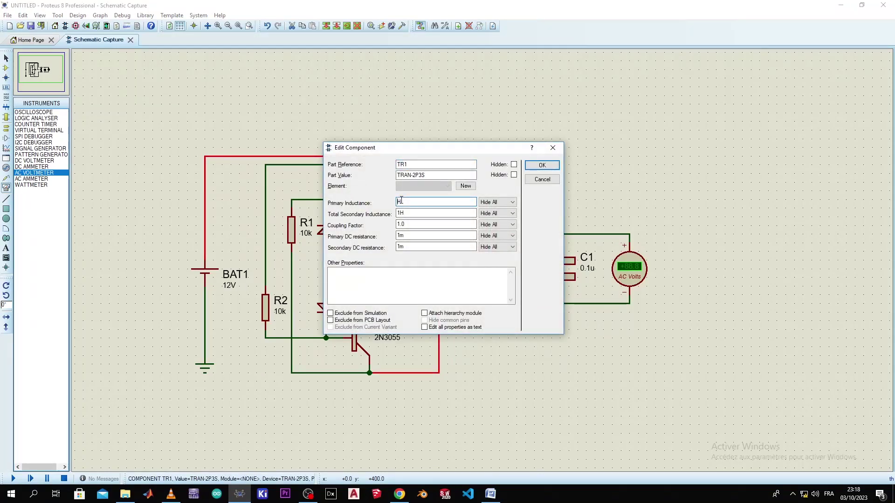
type("84")
left_click(553, 148)
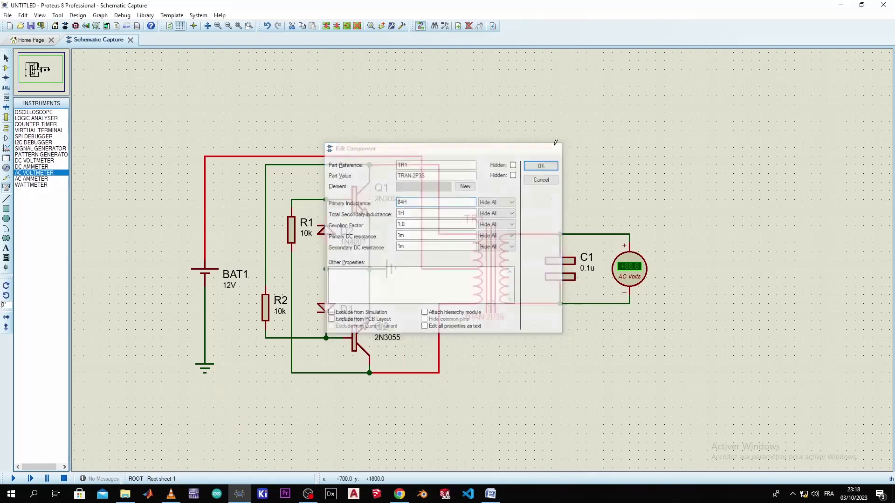
left_click(664, 204)
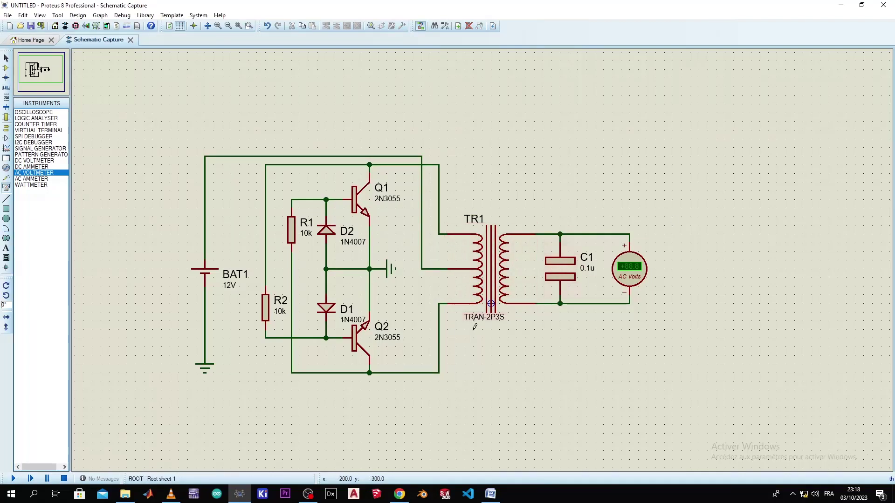
Step: Run the simulation to check the AC output voltage on the voltmeter, and stop it
left_click_drag(475, 327, 503, 325)
key("F12")
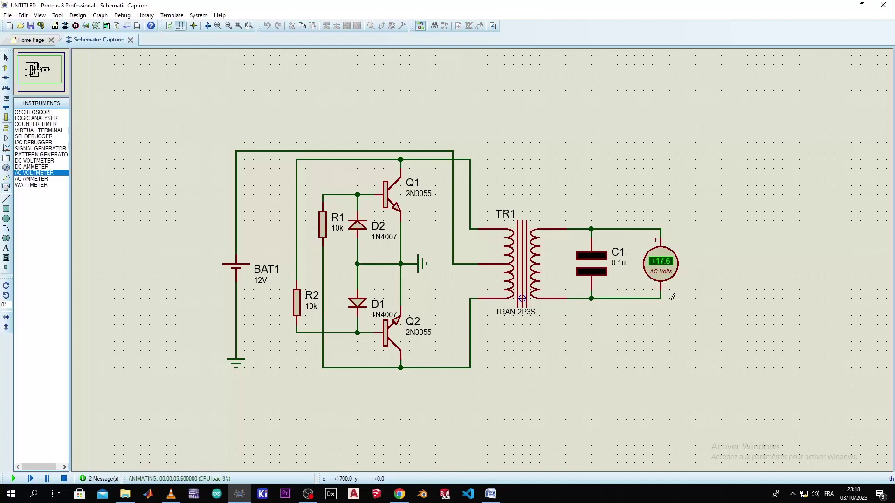
left_click(63, 478)
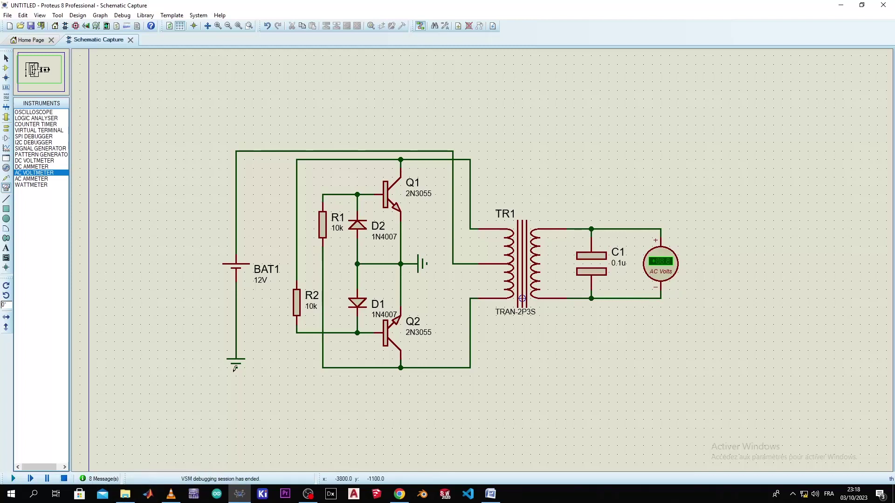
Step: Set the values of resistors R2 and R1 to 470 each
left_click(312, 307)
left_click(312, 307)
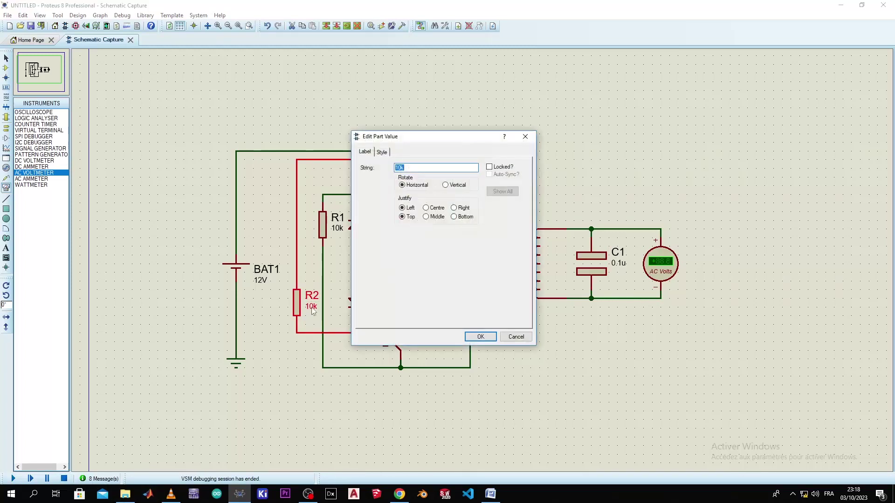
type("470")
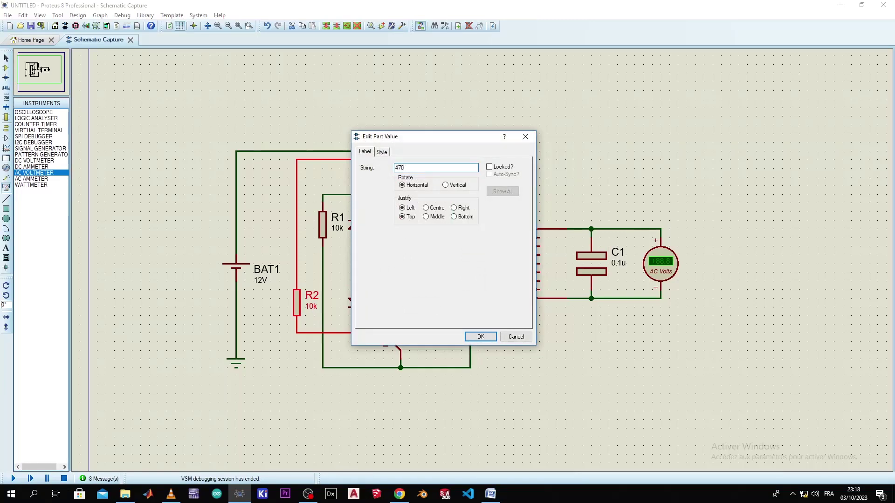
key("Return")
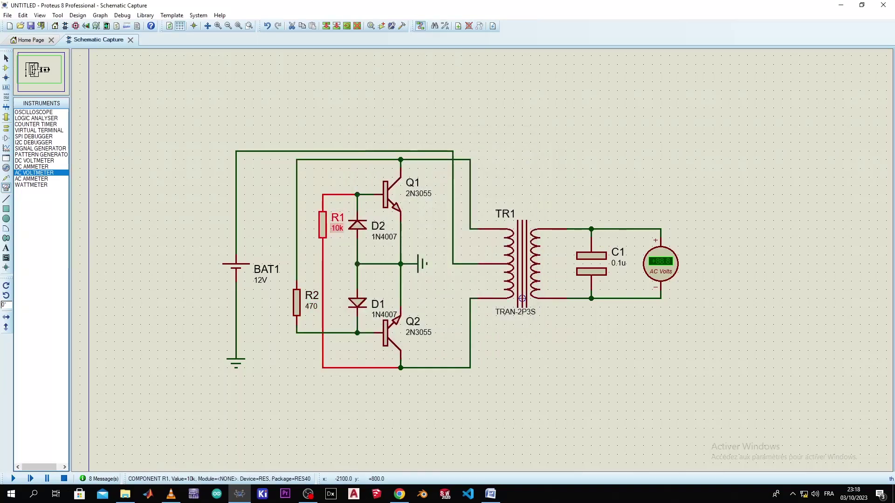
left_click(338, 230)
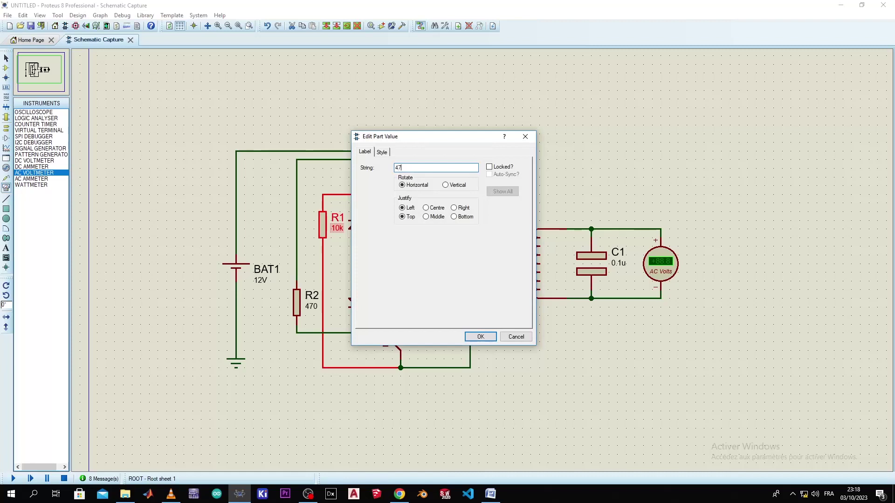
type("47")
key("Return")
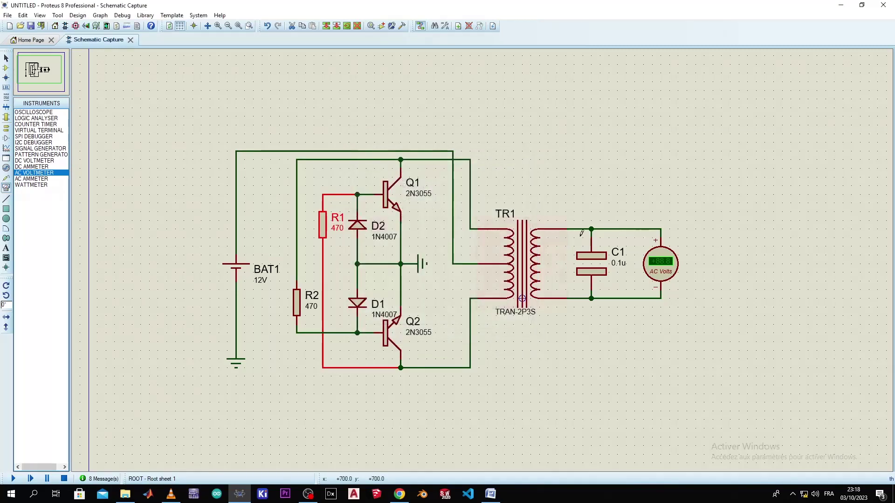
Step: Run the simulation again to read the voltmeter with the 470 resistors, and stop it
key("F12")
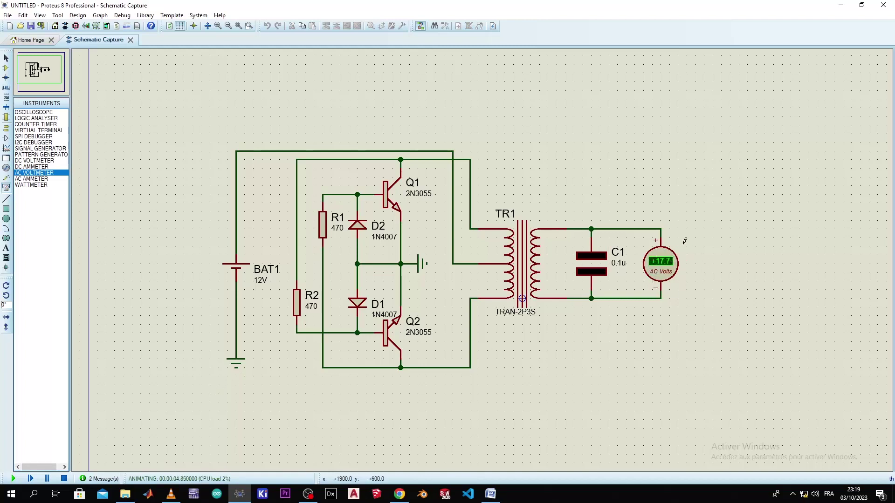
left_click(522, 266)
left_click(65, 479)
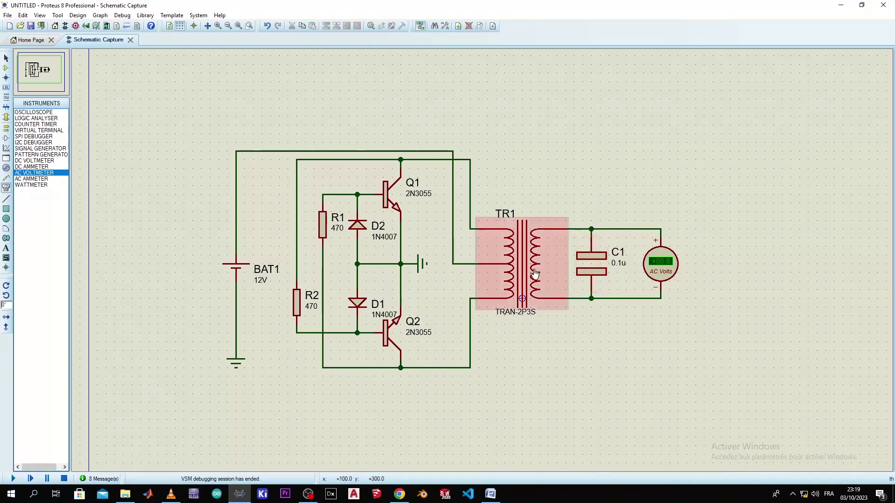
Step: Set transformer TR1's primary inductance to 84H and start the simulation
double_click(530, 229)
left_click(410, 201)
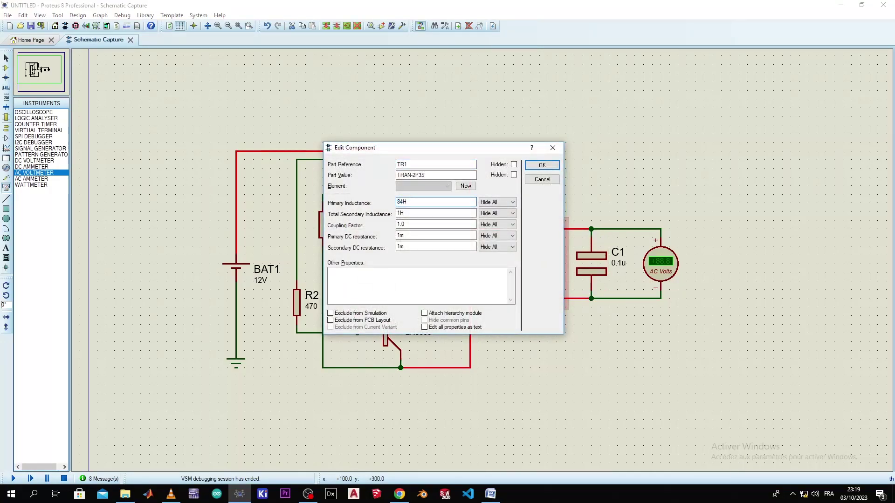
key("Return")
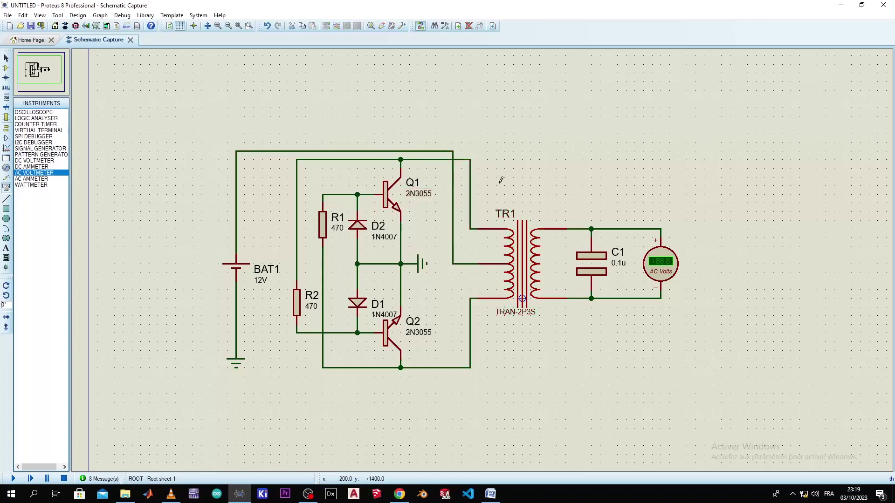
left_click(12, 478)
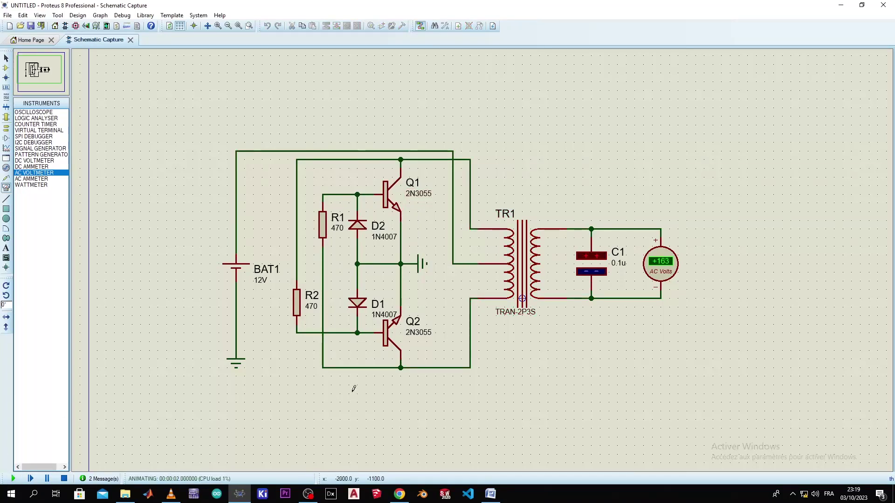
Step: Examine the AC voltmeter reading across capacitor C1 in the running simulation, and stop the simulation
scroll(663, 264, "up", 2)
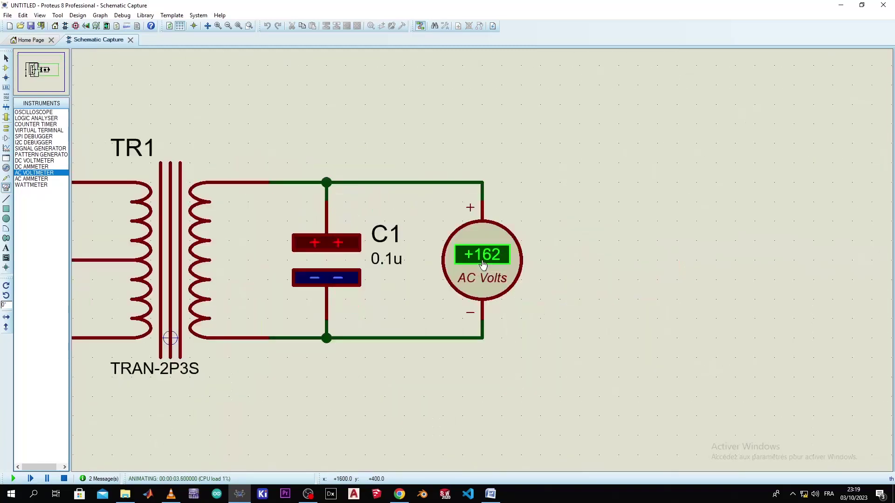
scroll(483, 264, "up", 1)
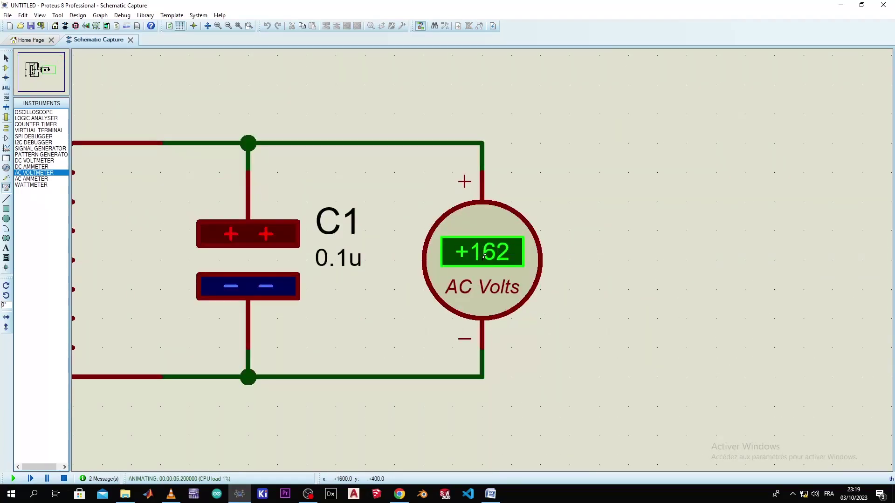
scroll(484, 255, "down", 4)
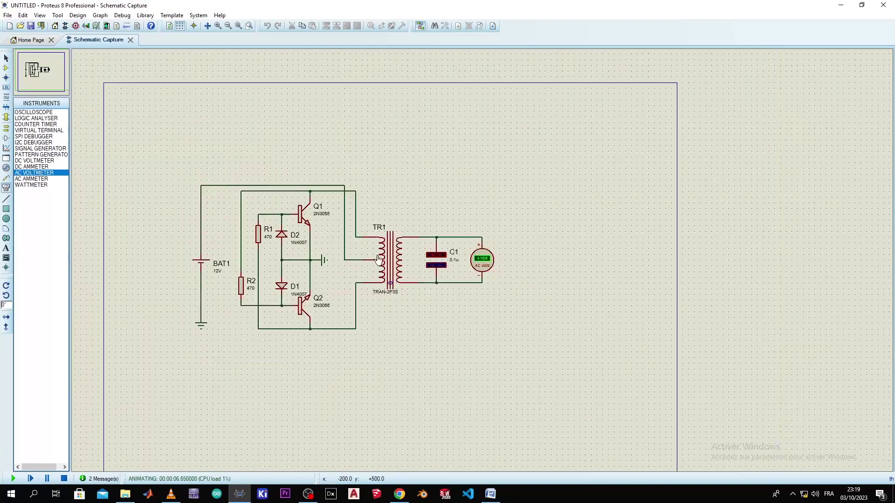
scroll(389, 256, "up", 1)
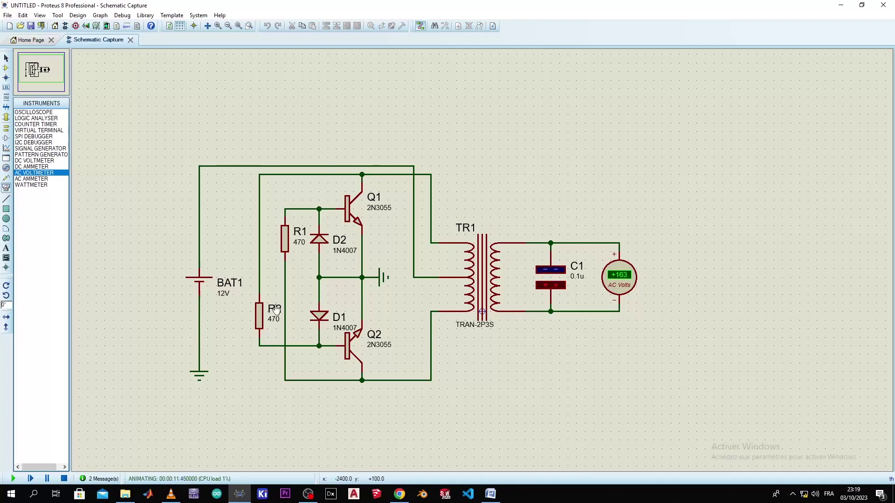
left_click(64, 479)
Step: Enable showing wire voltage by colour and wire current with arrows in the animation options, and start the simulation
left_click(199, 15)
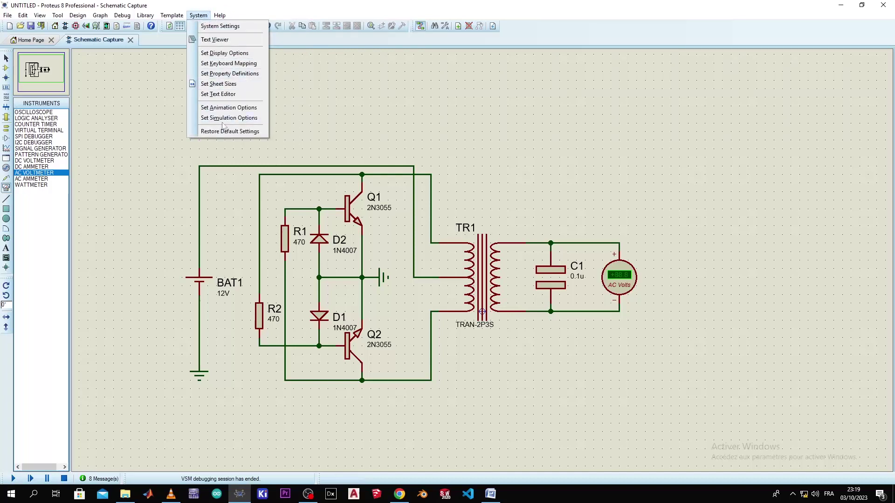
left_click(226, 108)
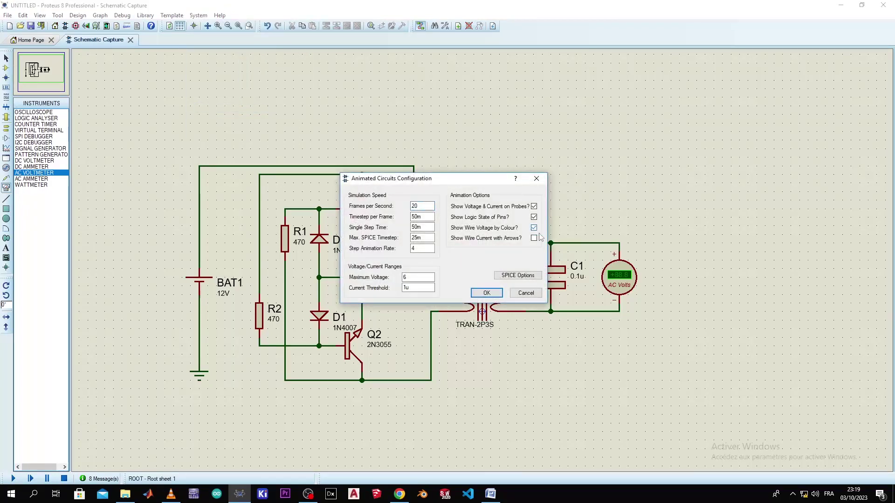
left_click(487, 292)
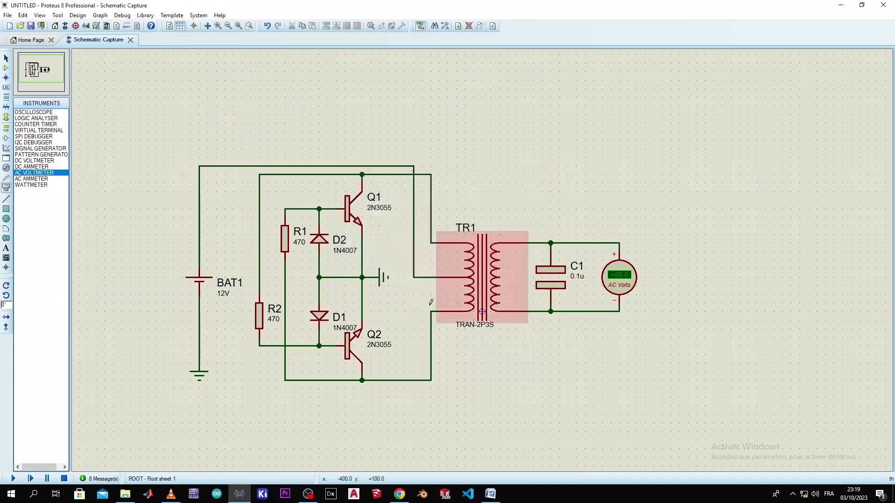
left_click(13, 478)
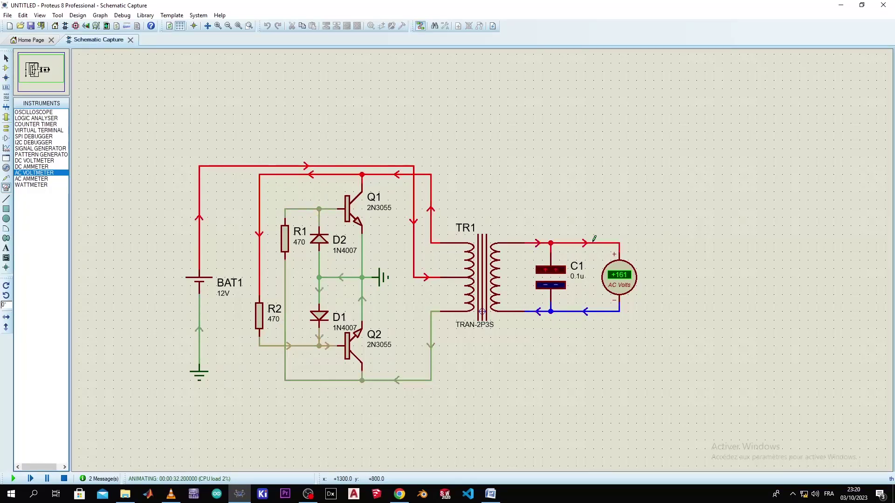
Step: Examine the animated current flow through the transistors and transformer and the voltmeter reading, and stop the simulation
scroll(621, 256, "up", 1)
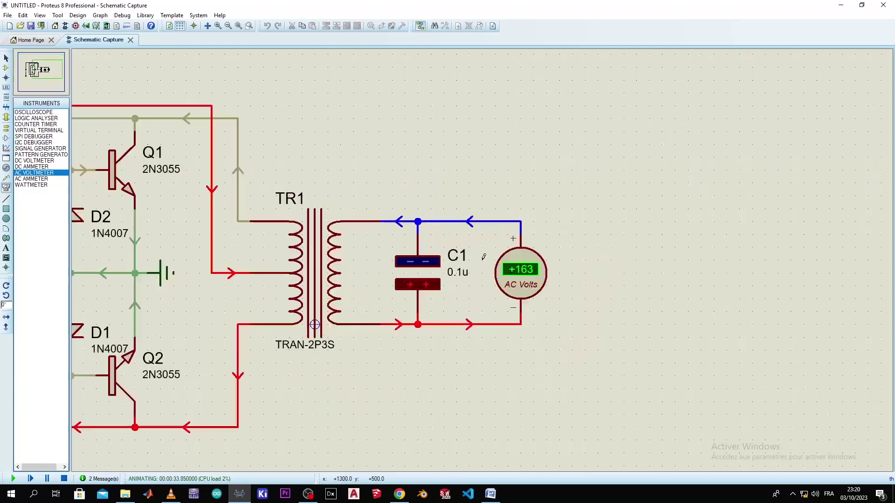
left_click_drag(477, 260, 708, 265)
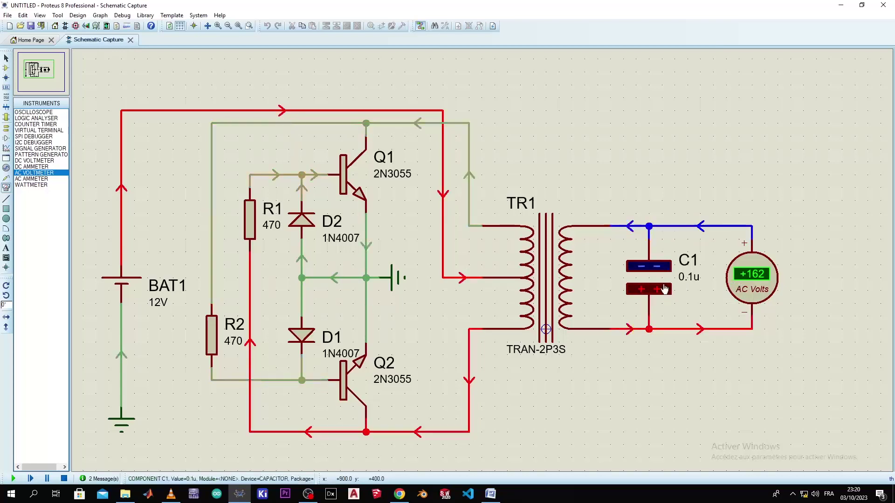
left_click_drag(605, 288, 648, 285)
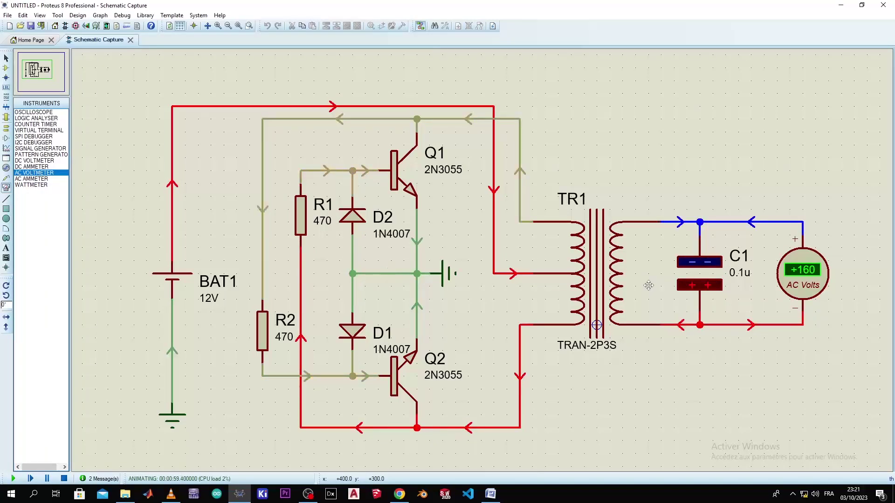
scroll(649, 285, "up", 1)
scroll(545, 336, "down", 1)
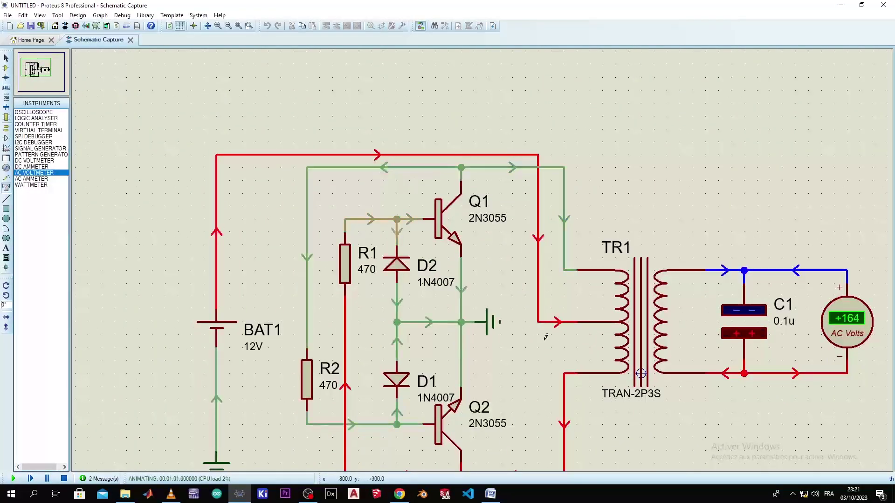
scroll(545, 336, "up", 1)
scroll(518, 214, "down", 1)
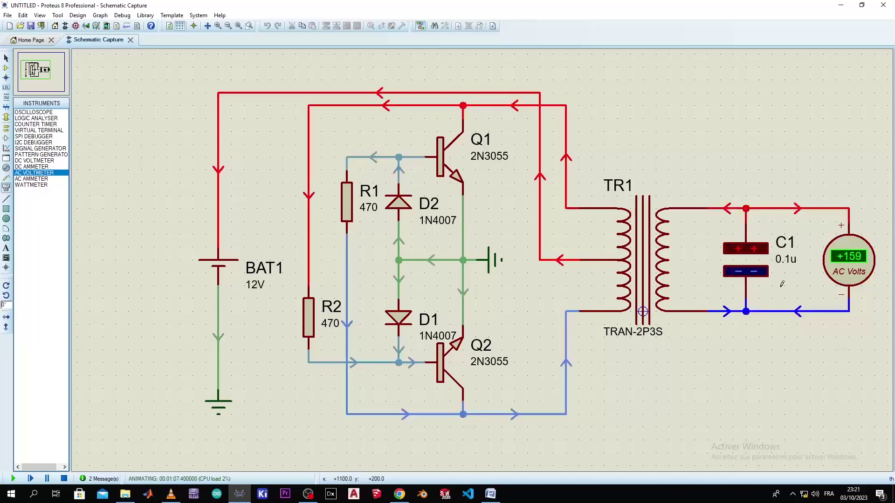
left_click_drag(782, 284, 683, 293)
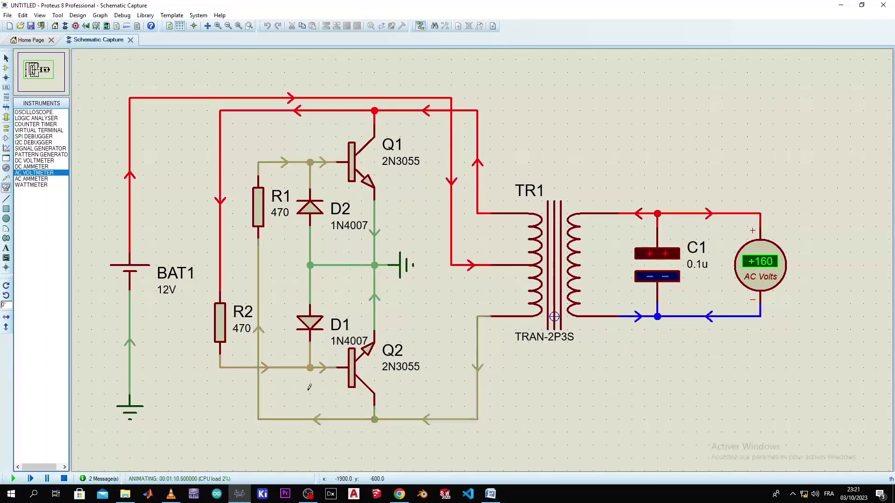
key("shift+Pause")
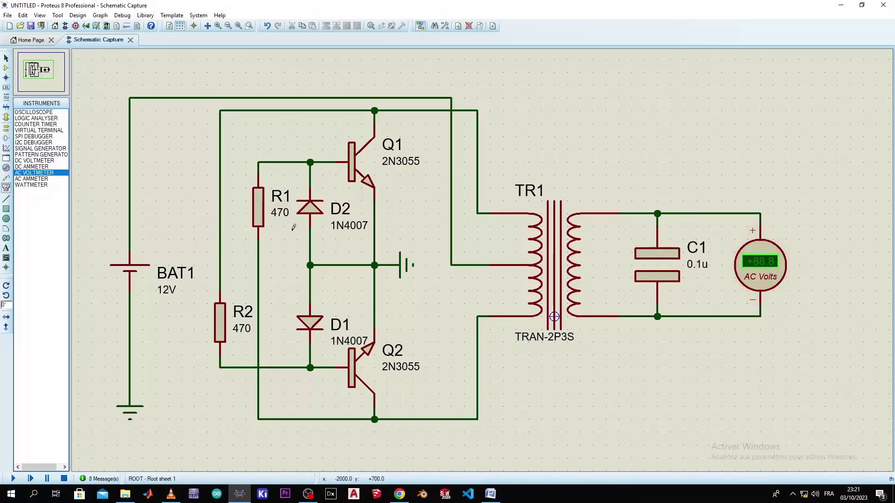
Step: Place four 1N4007 diodes rotated 90° beyond the AC voltmeter, as an upper pair and a lower pair
left_click(6, 68)
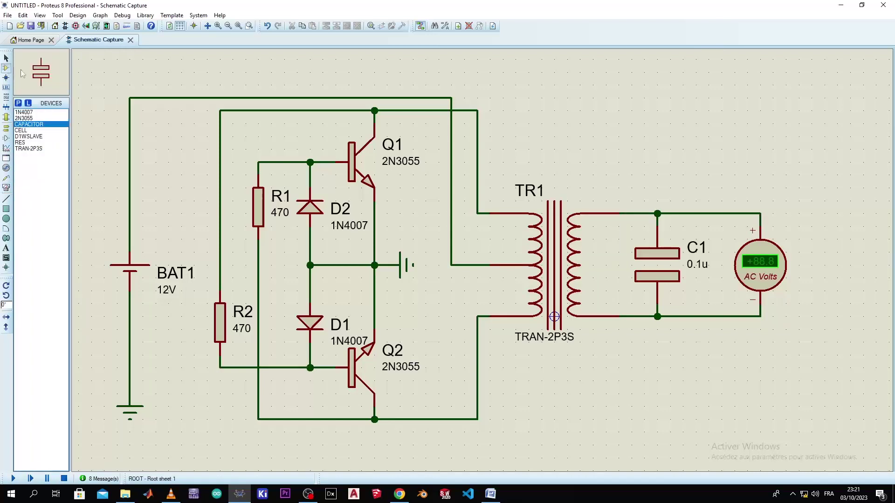
left_click(34, 114)
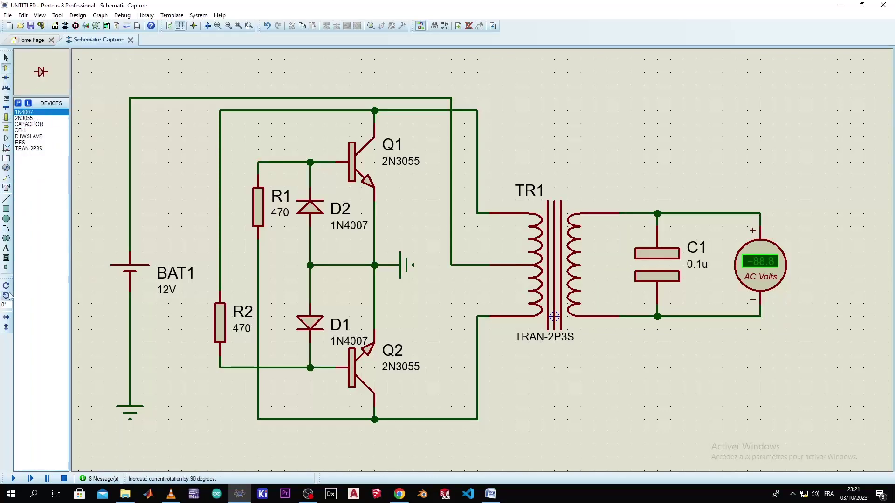
key("KP_Add")
scroll(482, 259, "down", 1)
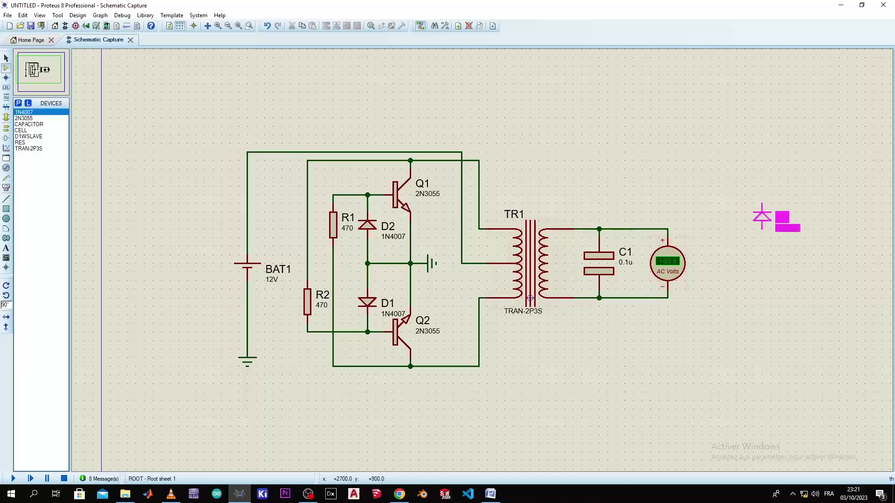
left_click(745, 207)
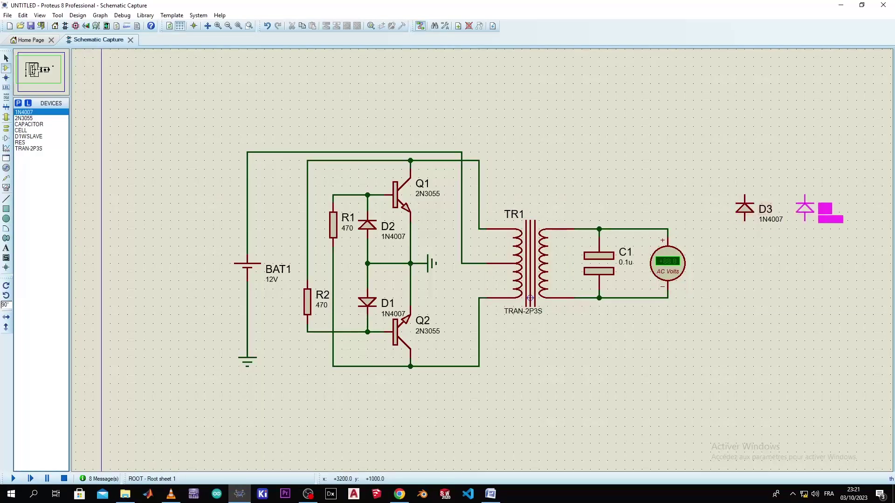
left_click(796, 207)
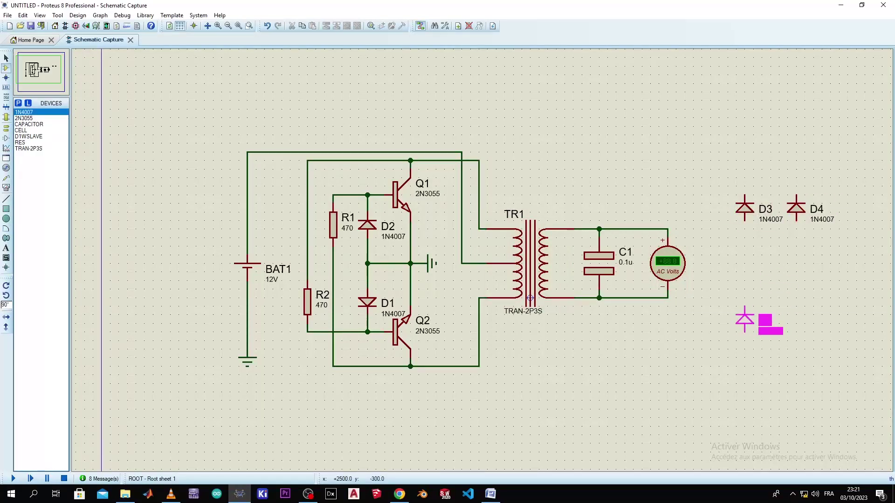
left_click(745, 319)
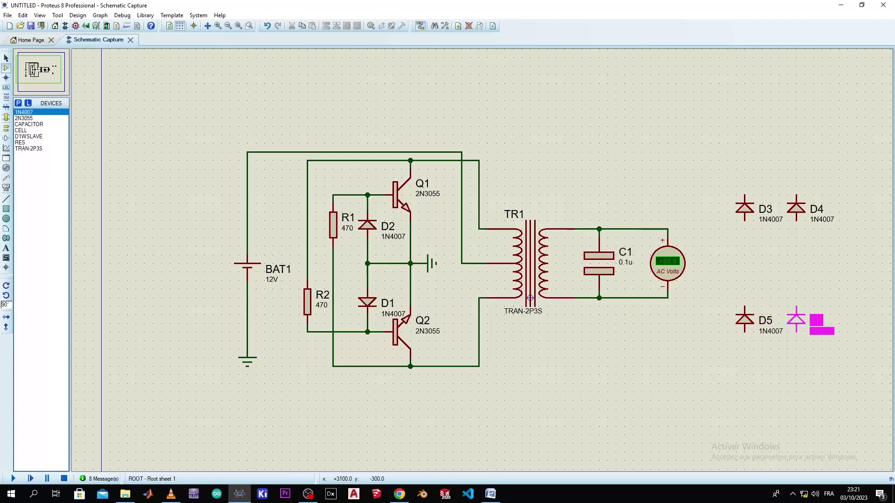
left_click(796, 319)
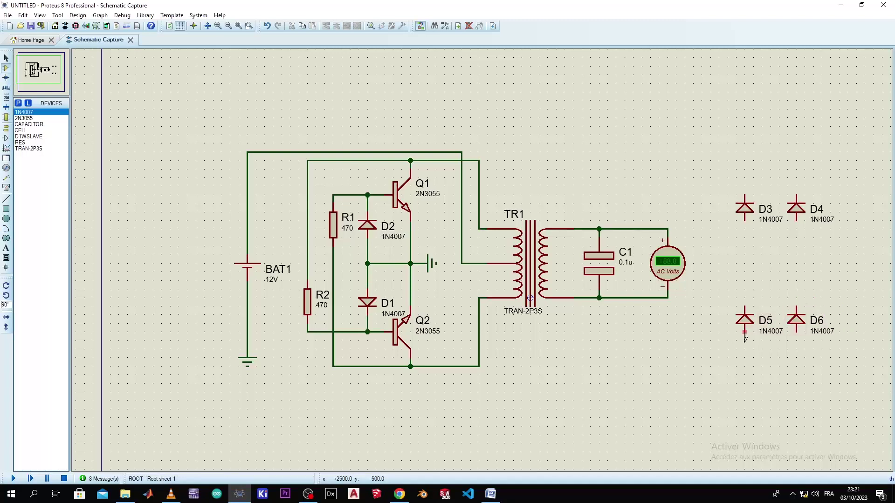
Step: Wire diodes D3 to D6 into a bridge and connect the transformer's two output lines to the D3-D5 and D4-D6 junctions
left_click(797, 336)
left_click(745, 195)
left_click(796, 196)
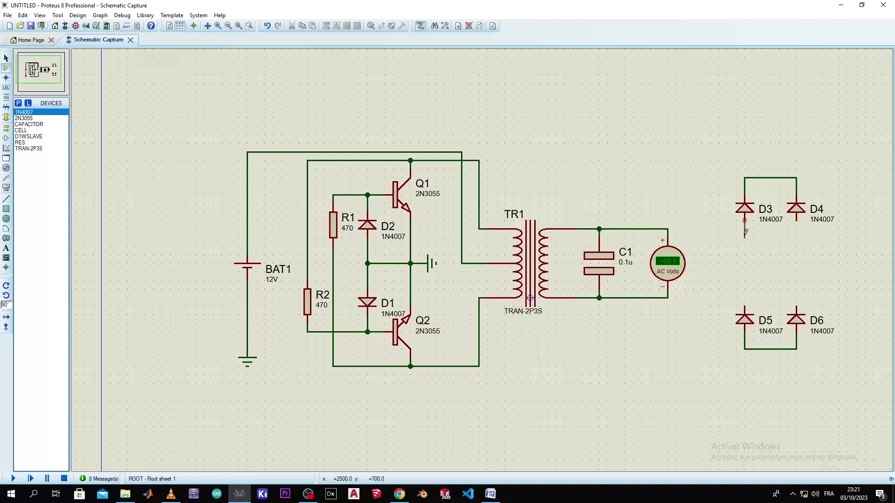
left_click(744, 307)
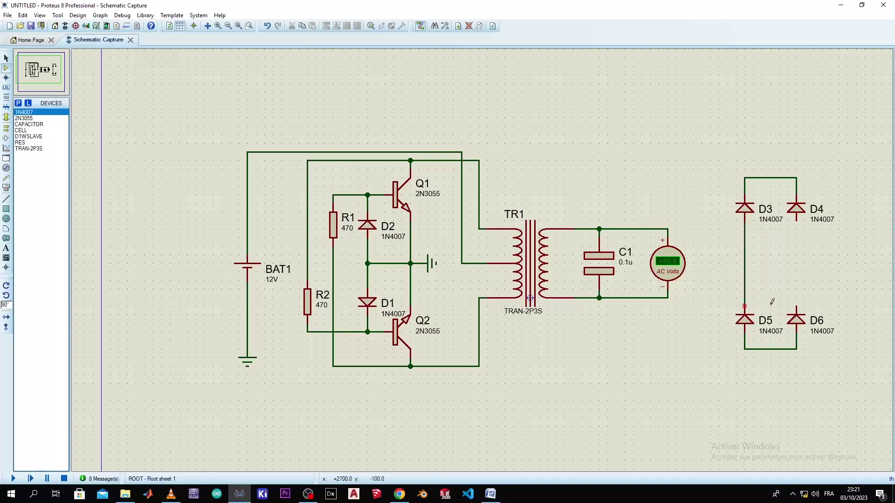
left_click(798, 221)
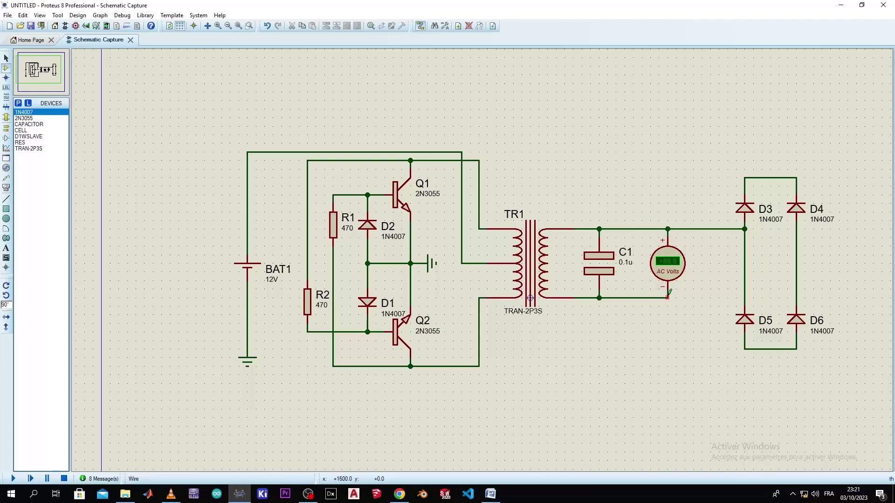
left_click(797, 297)
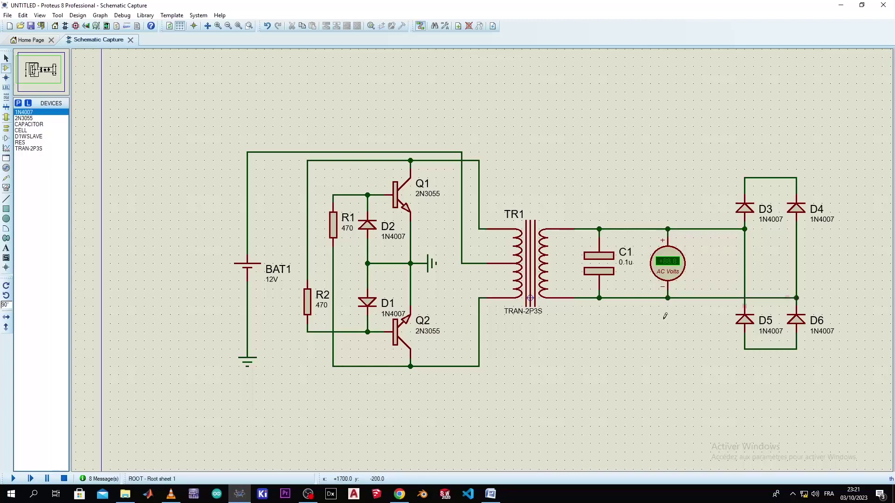
Step: Move the whole diode bridge slightly closer to the AC voltmeter
scroll(787, 245, "down", 1)
scroll(690, 247, "up", 1)
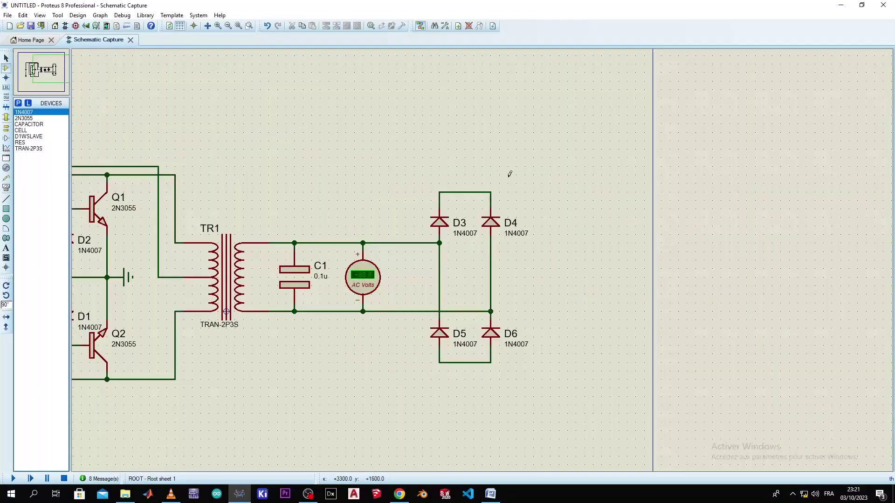
left_click_drag(509, 174, 393, 404)
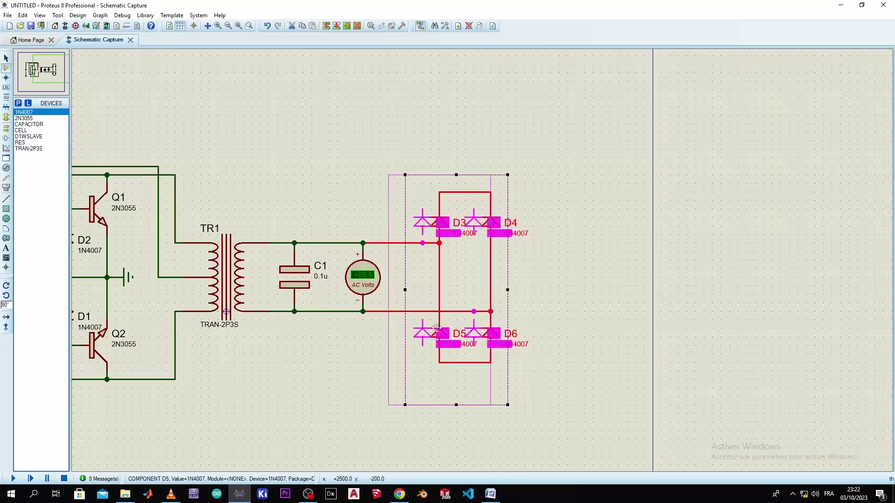
left_click_drag(437, 328, 433, 327)
left_click(478, 270)
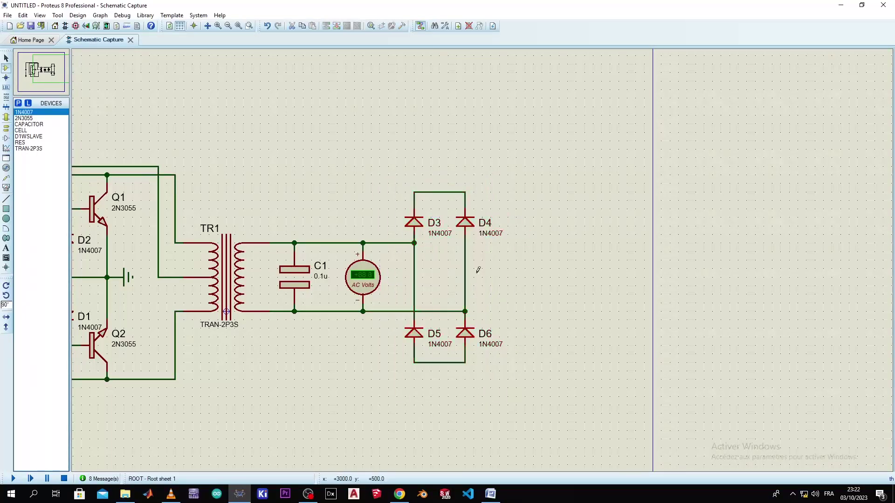
Step: Place a vertical capacitor beside the diode bridge and wire it across the bridge's upper and lower outputs
left_click(26, 125)
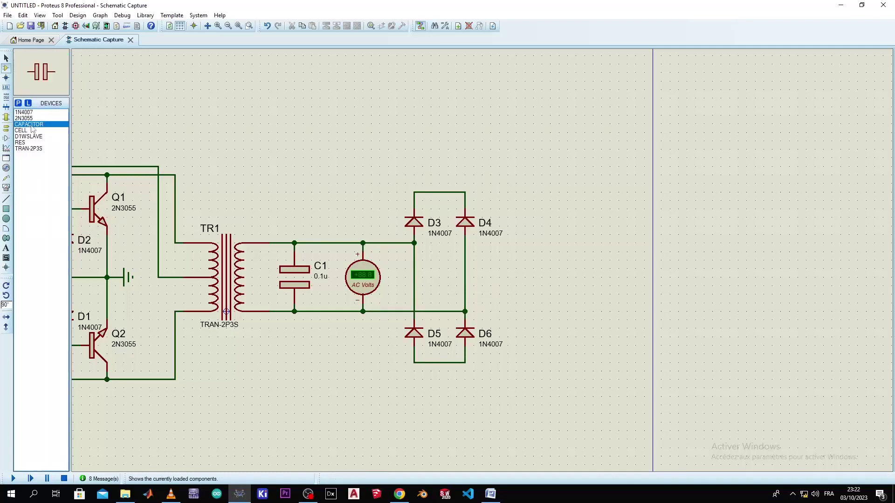
left_click(7, 289)
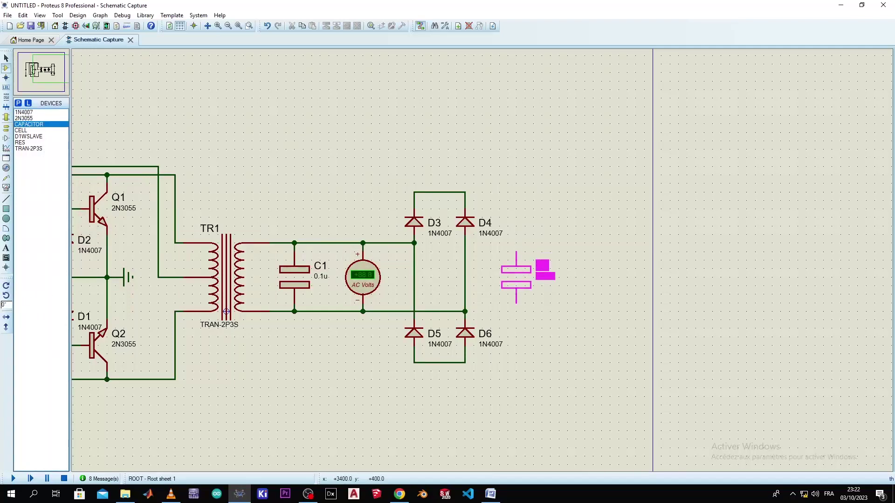
left_click(516, 277)
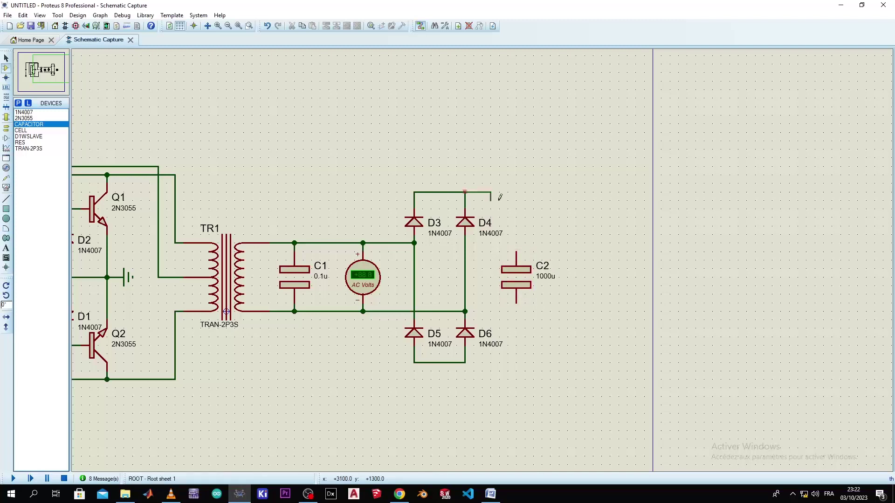
left_click(516, 253)
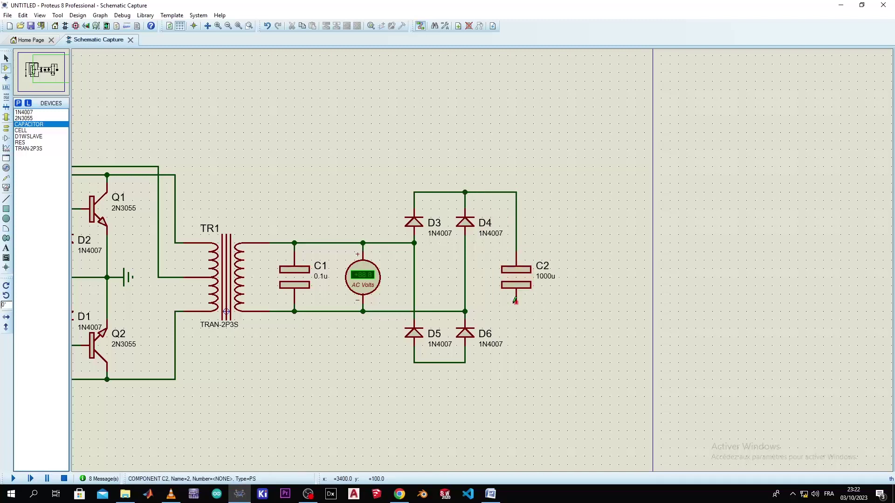
left_click(515, 301)
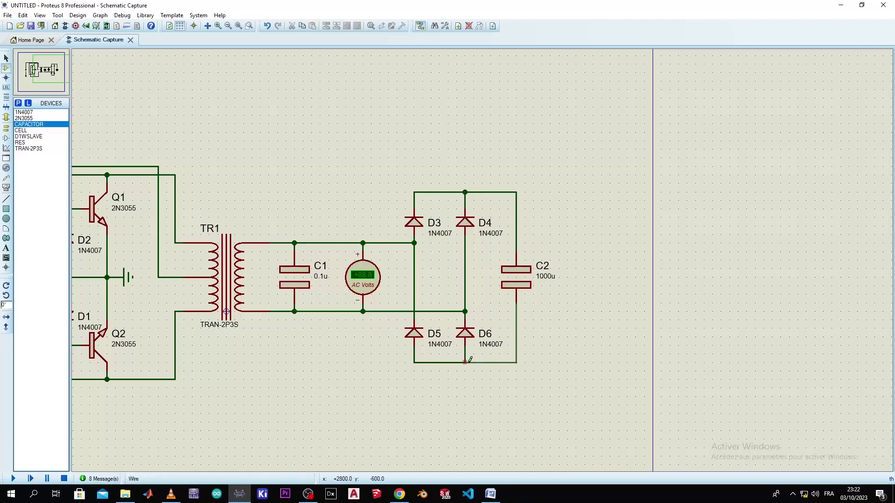
Step: Set capacitor C2's value to 2200u and edit its working voltage
double_click(547, 278)
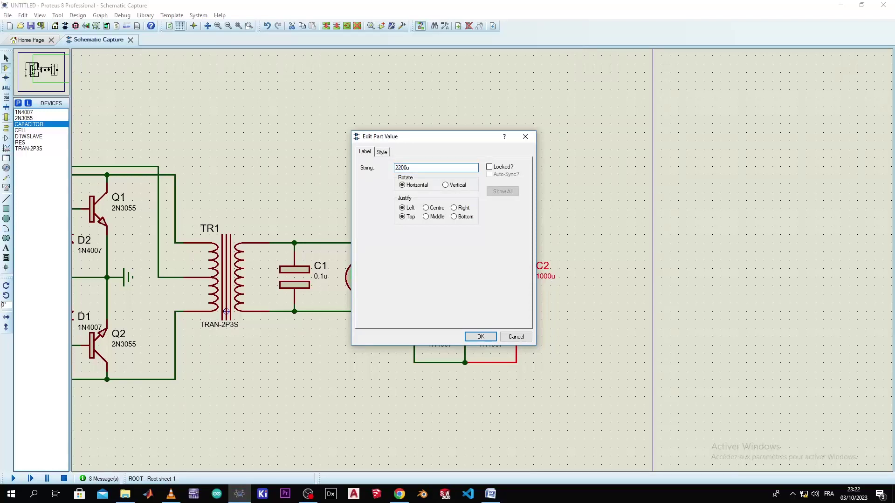
key("Return")
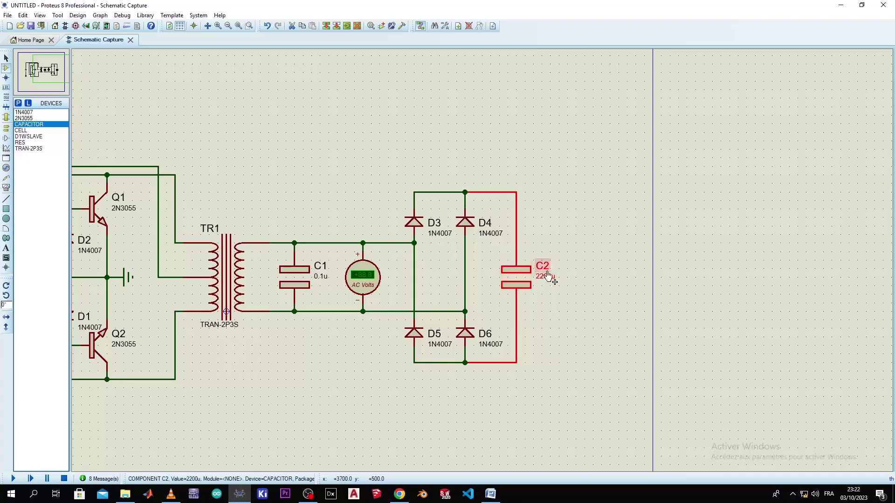
double_click(539, 281)
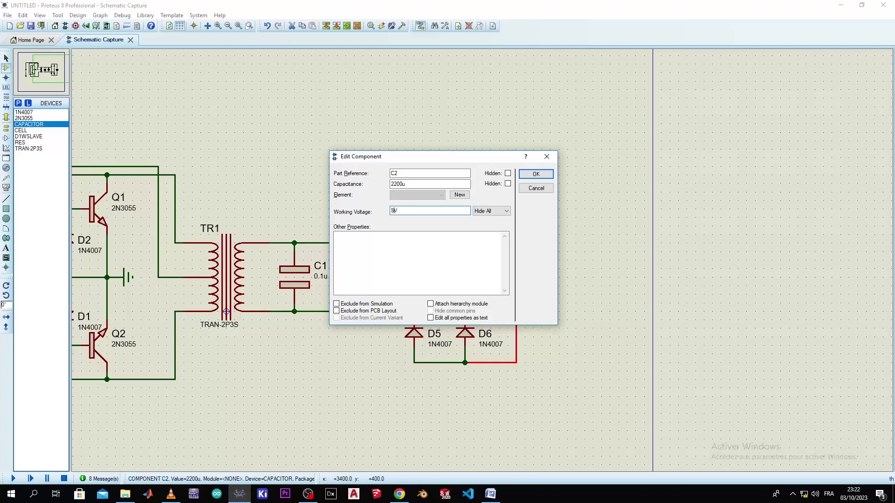
key("Return")
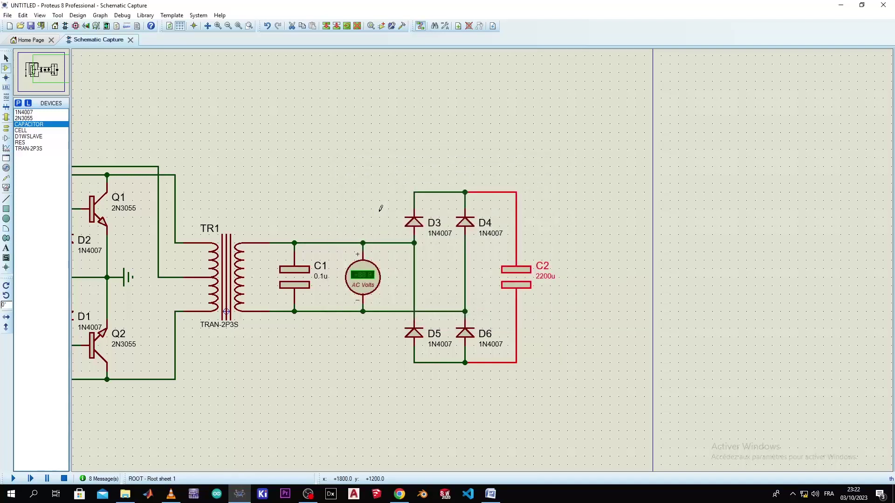
left_click(633, 270)
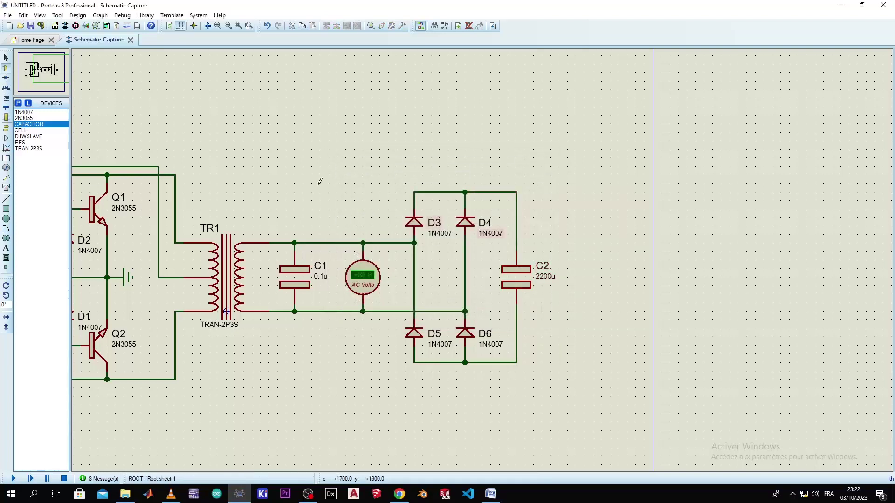
Step: Place a second AC voltmeter beside C2, wire it across the capacitor and run the simulation
left_click(5, 169)
left_click(6, 188)
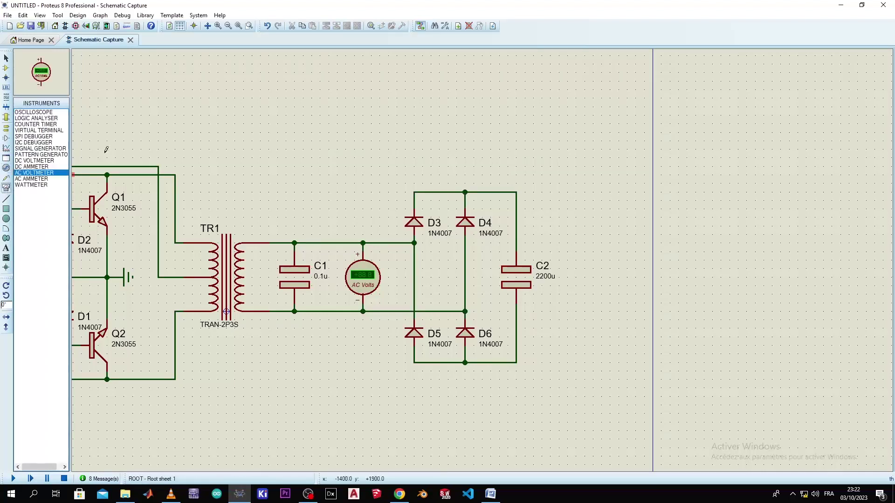
left_click(576, 277)
left_click(576, 278)
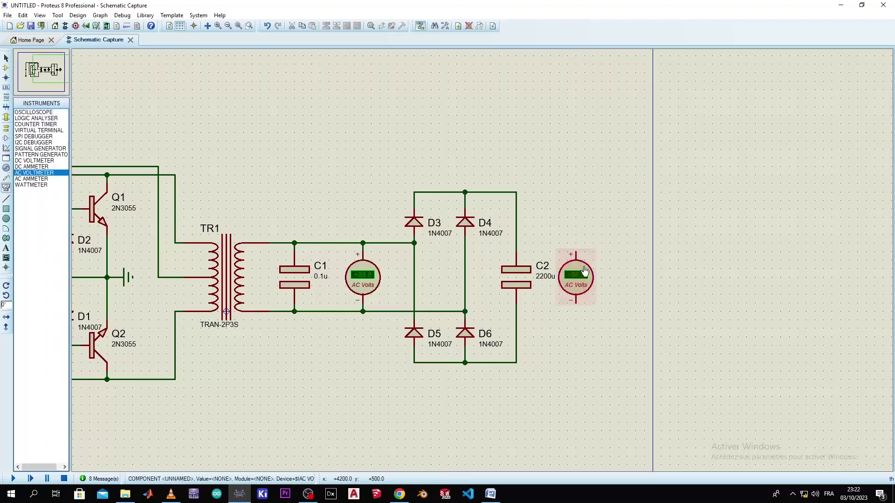
left_click(575, 252)
left_click(516, 192)
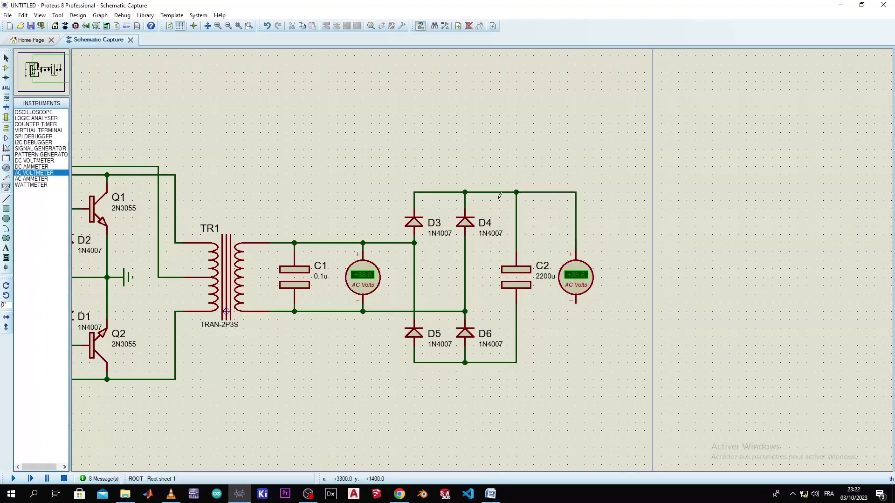
left_click(575, 302)
left_click(13, 478)
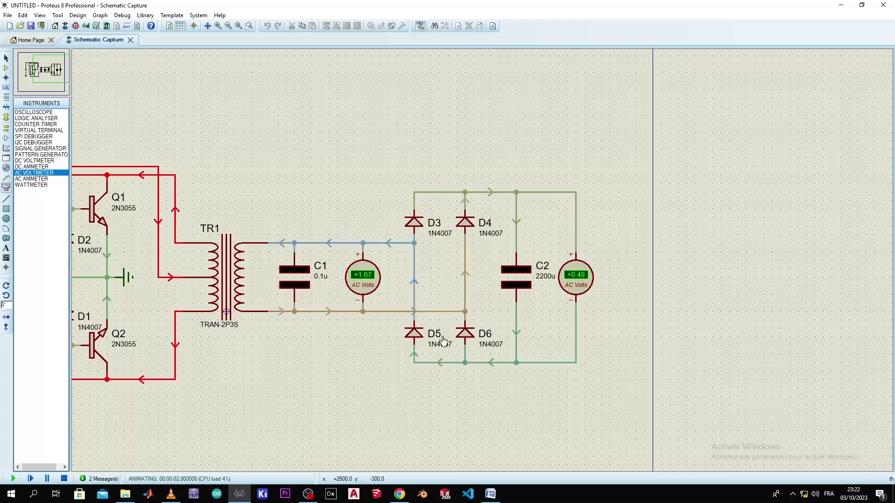
left_click_drag(371, 332, 559, 315)
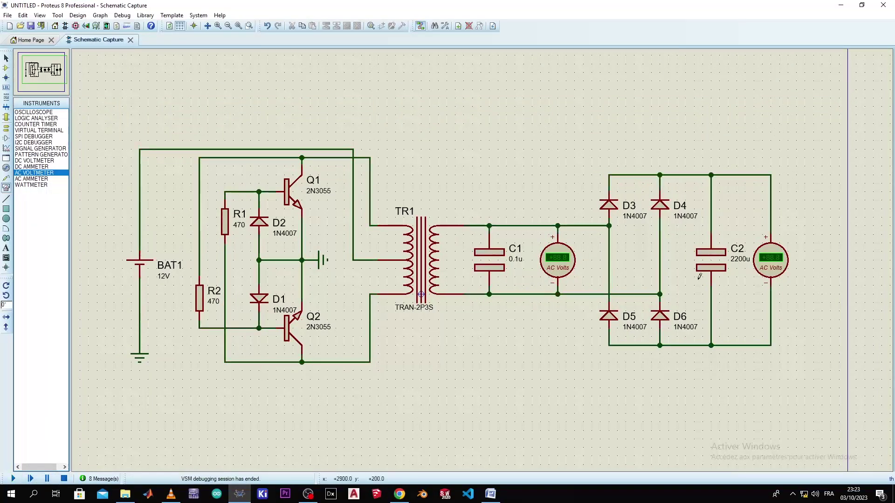
Step: Delete the AC voltmeter across C2, rerun the simulation with only the bridge and capacitor as load, and stop it
right_click(770, 269)
right_click(770, 269)
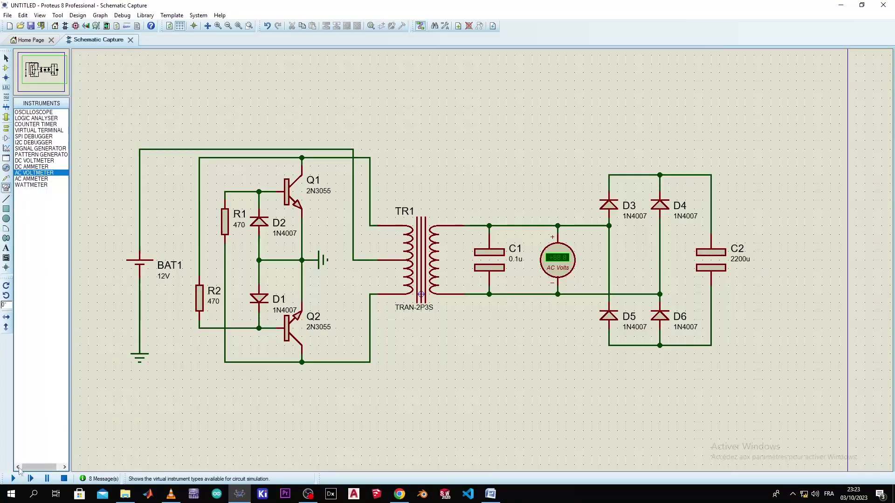
left_click(13, 477)
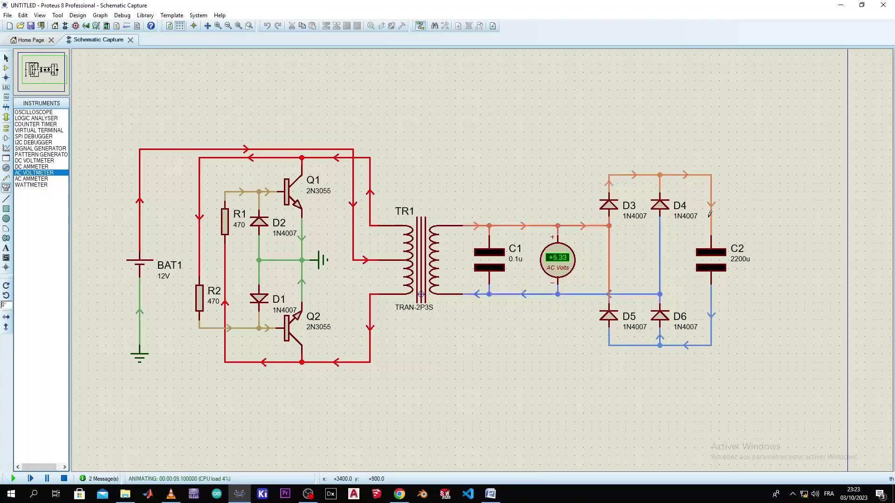
left_click(63, 479)
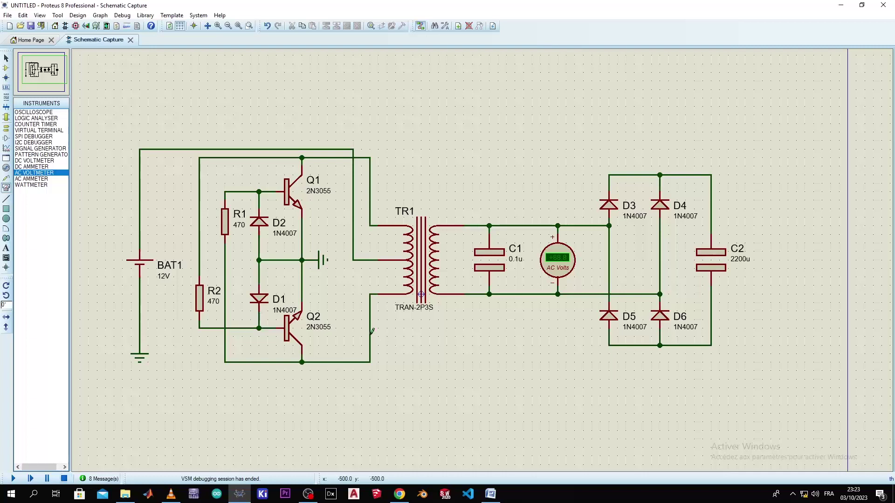
Step: Delete the diode bridge D3 to D6 together with C2, and clear the leftover junction dots at the AC voltmeter's terminals
left_click_drag(730, 139, 598, 396)
key("Delete")
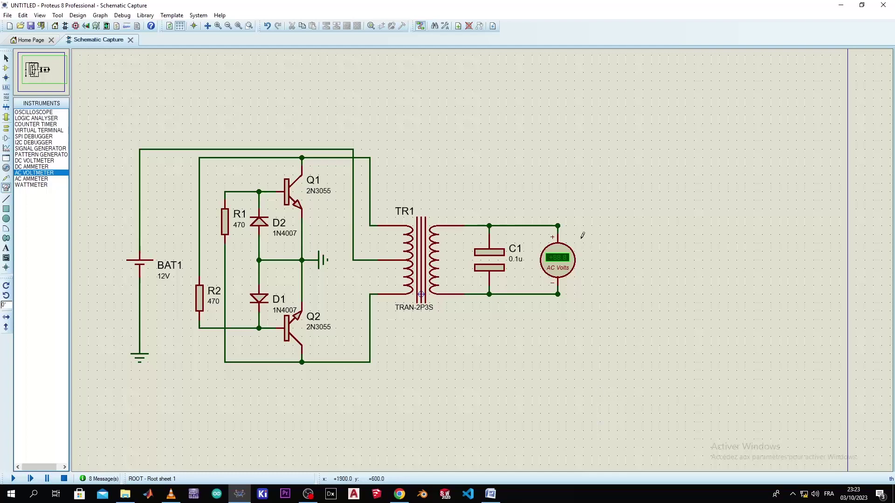
right_click(558, 294)
left_click(558, 295)
right_click(558, 294)
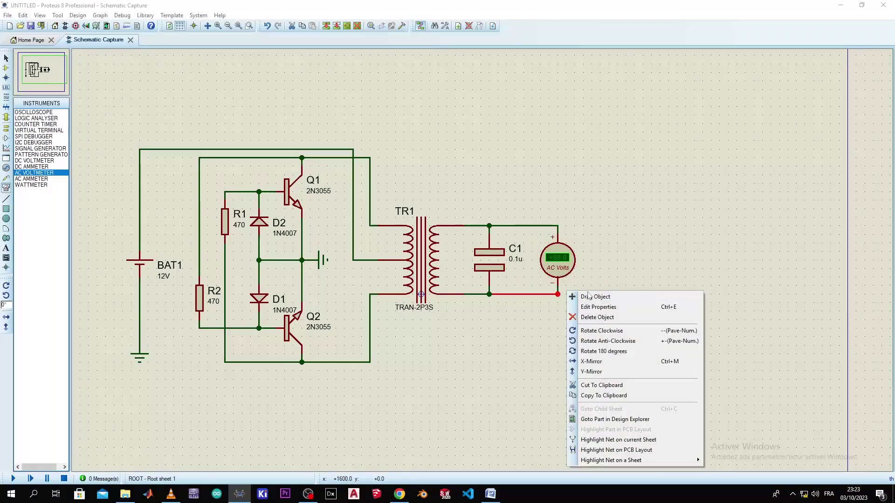
key("Escape")
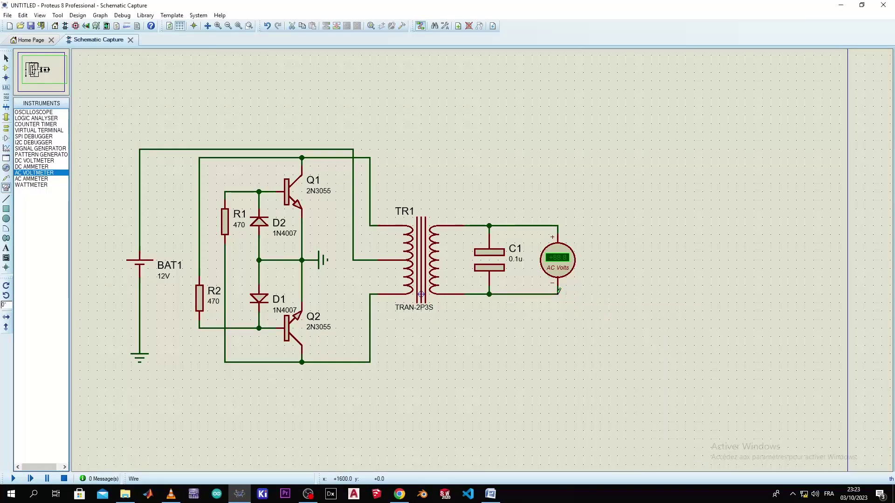
Step: Run the simulation of the inverter without the bridge and examine the AC voltmeter's output reading and the current flow
left_click(13, 479)
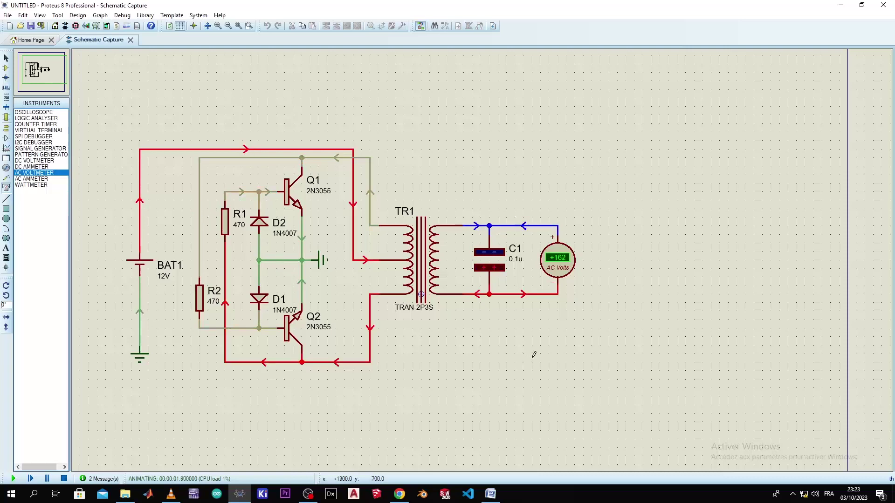
key("F5")
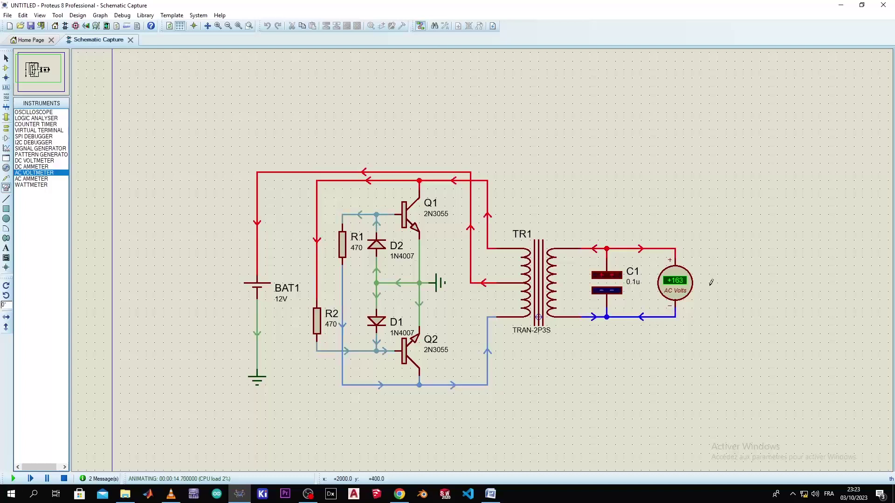
scroll(629, 289, "up", 3)
scroll(590, 260, "down", 2)
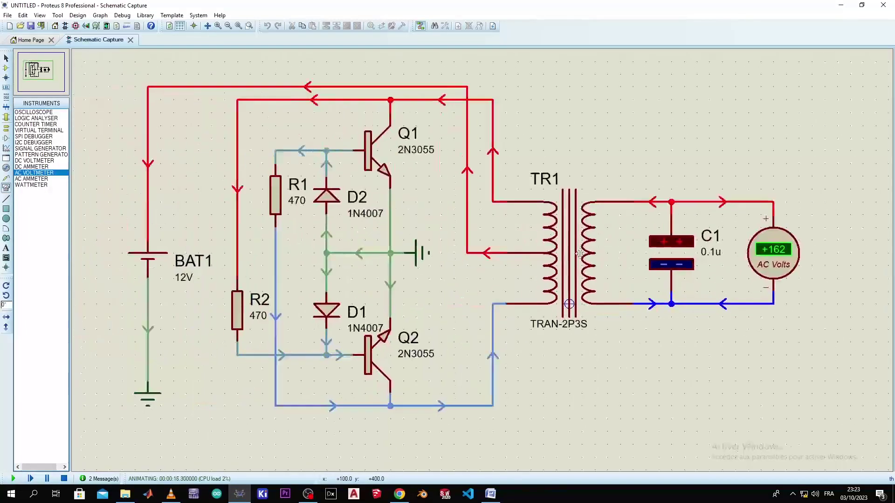